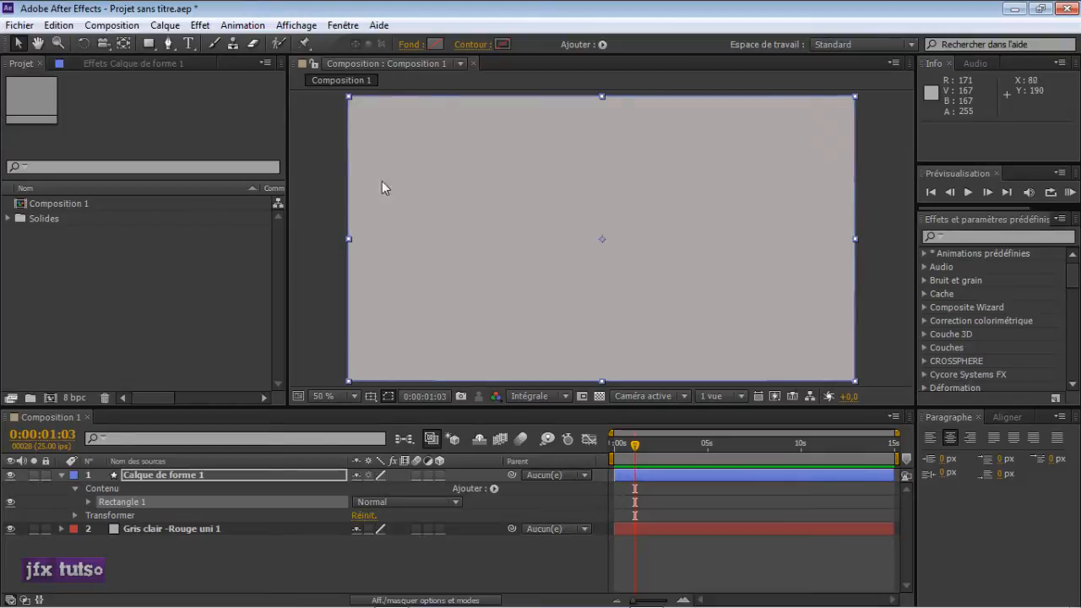
Step: Delete the full-frame rectangle's shape layer and draw a small circle with the Ellipse tool just left of the composition's centre
key("Delete")
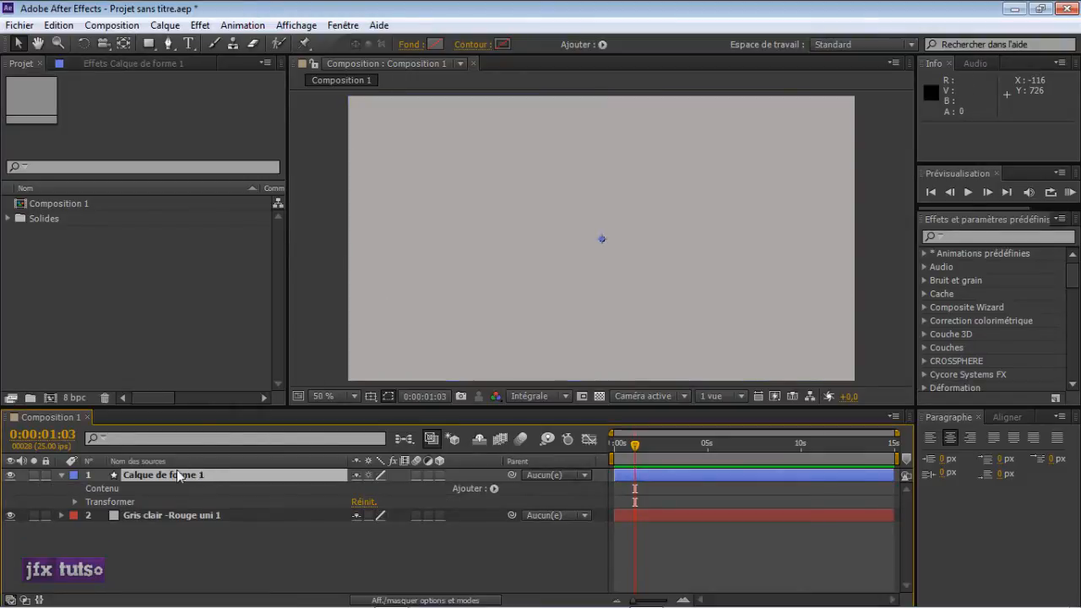
key("Delete")
left_click(150, 44)
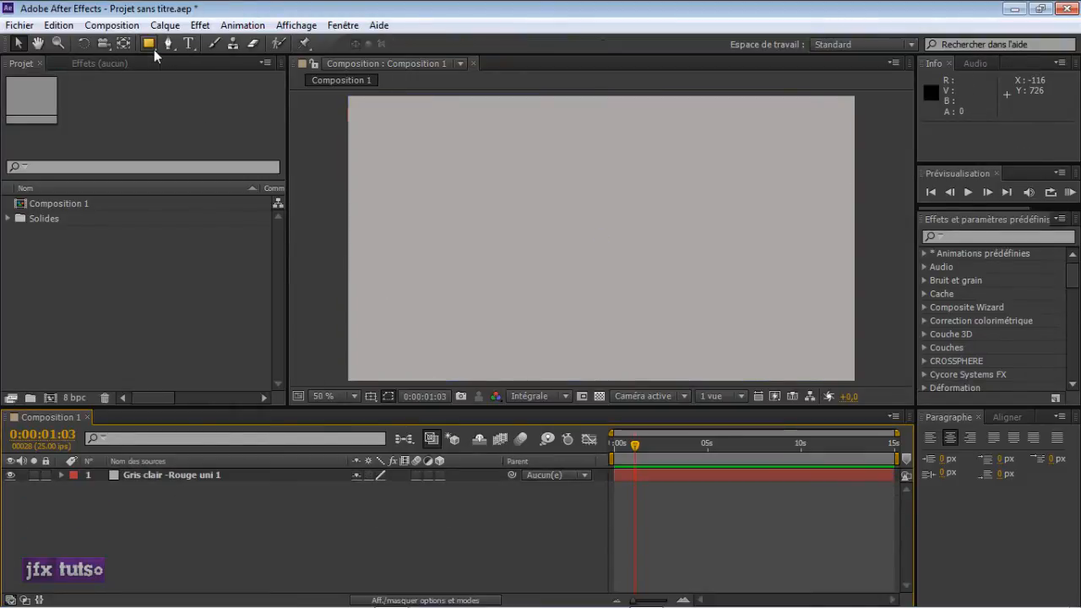
left_click_drag(148, 44, 204, 80)
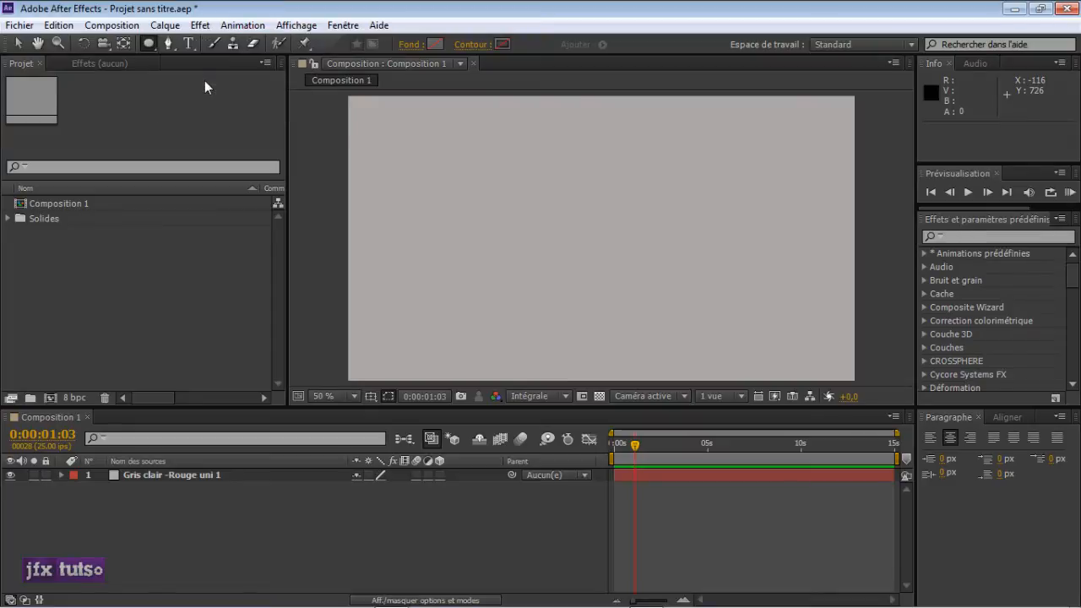
left_click_drag(523, 211, 571, 253)
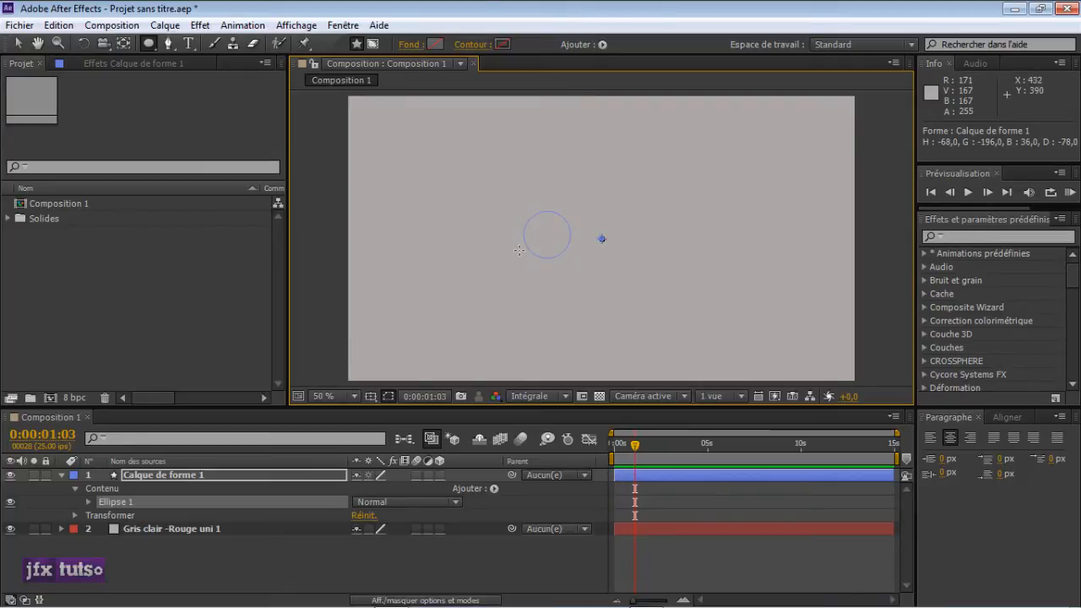
Step: Set the circle's fill colour to a saturated orange
left_click(434, 46)
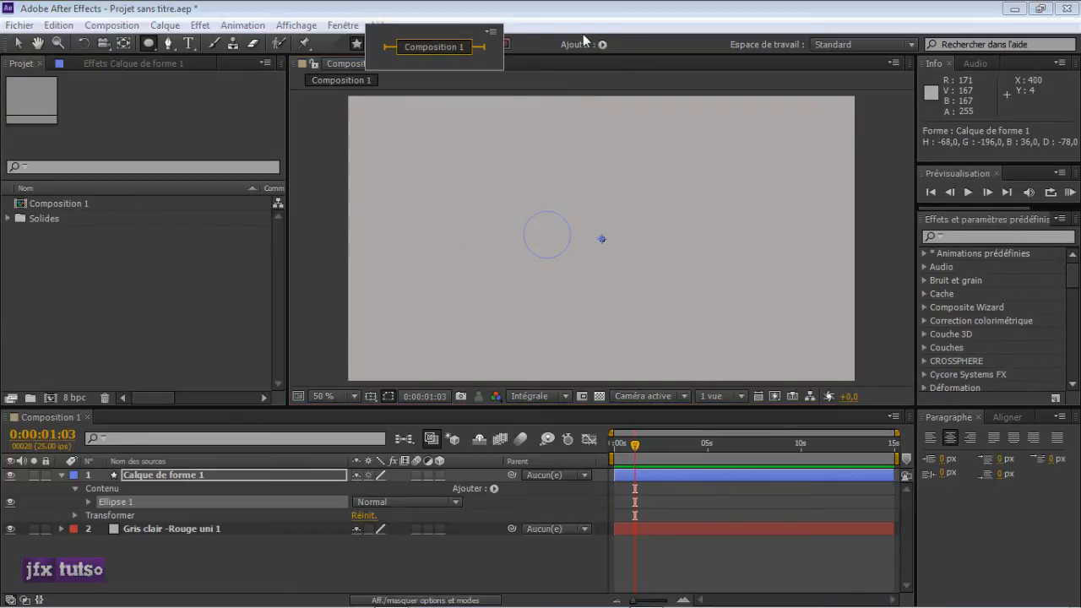
left_click_drag(262, 251, 260, 247)
left_click(392, 226)
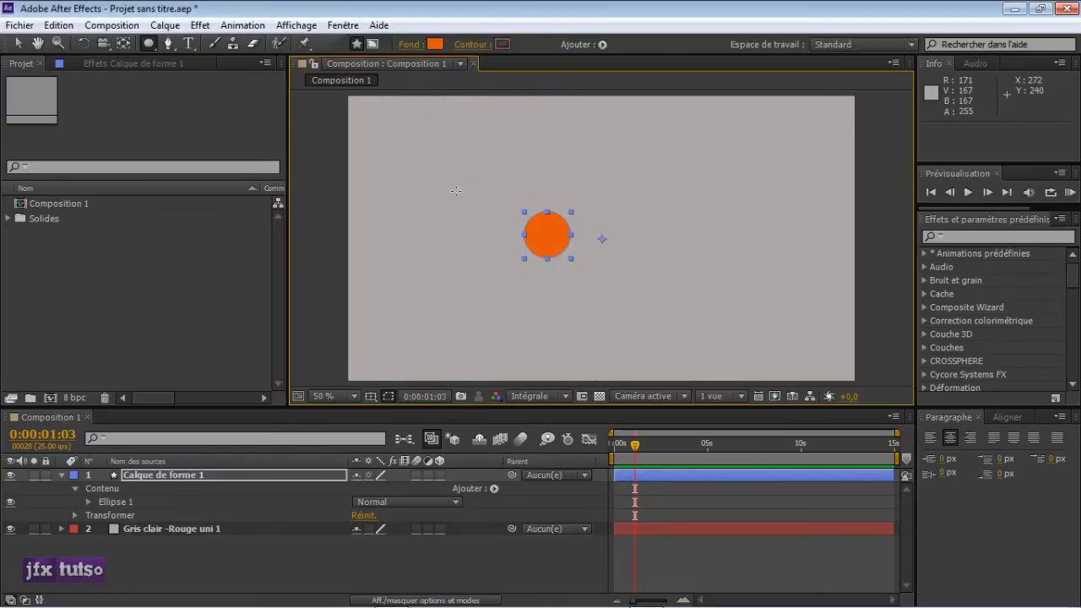
Step: Reveal only the circle layer's Position property and add the expression wigggle(15,250) to it
left_click(140, 473)
key("v")
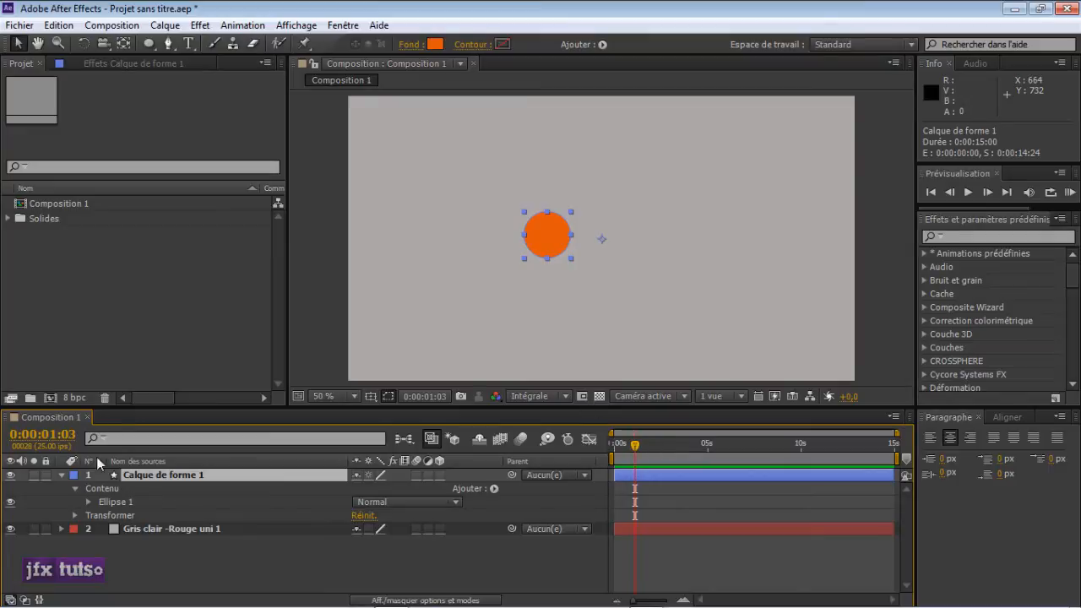
left_click(61, 476)
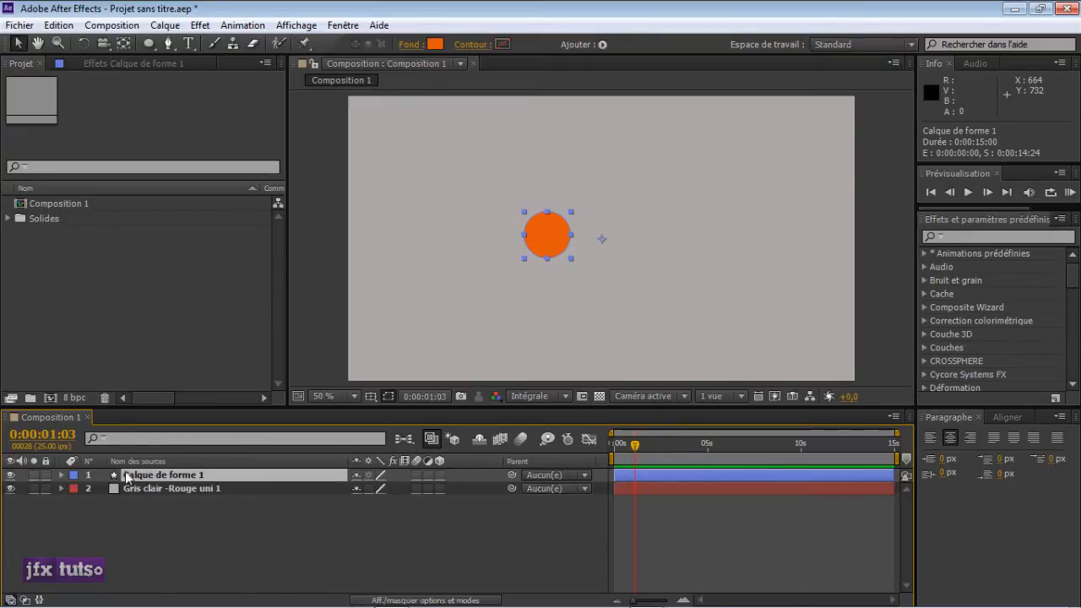
key("p")
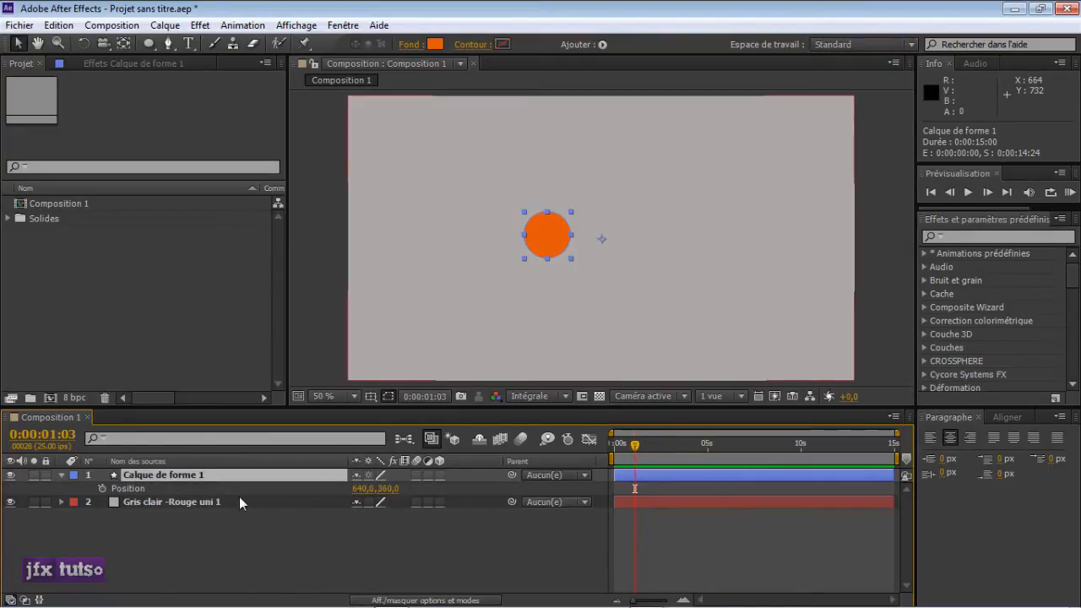
left_click(123, 488)
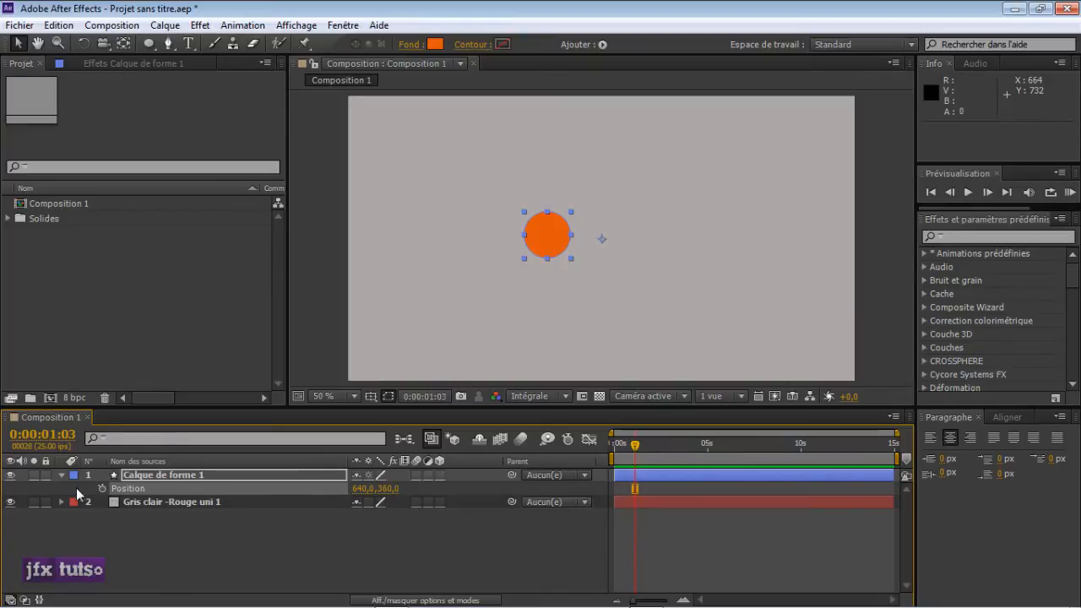
left_click(102, 488, "alt")
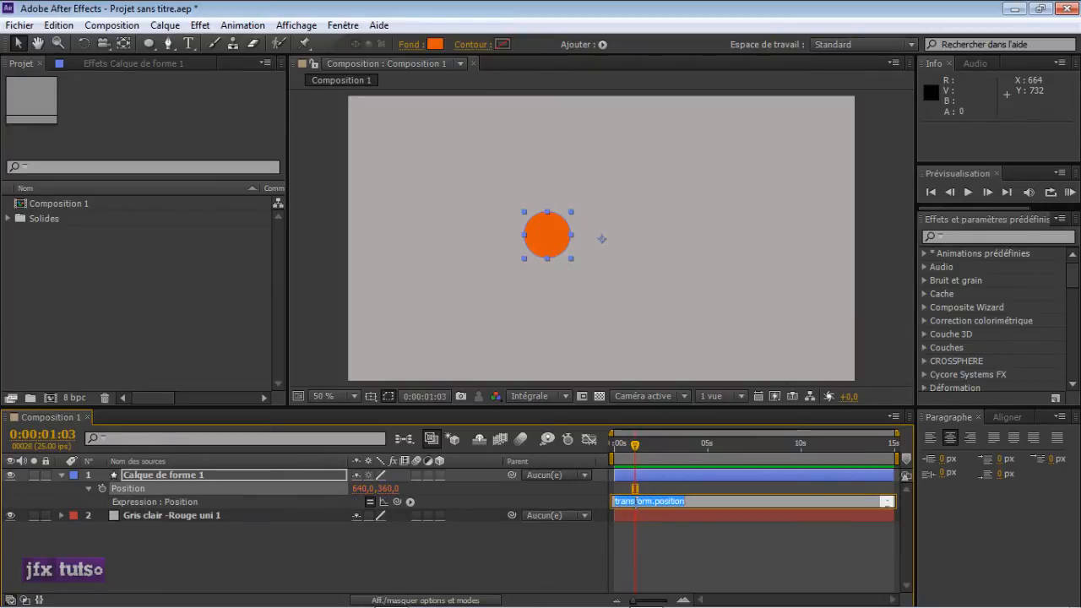
type("wigggle(15,250")
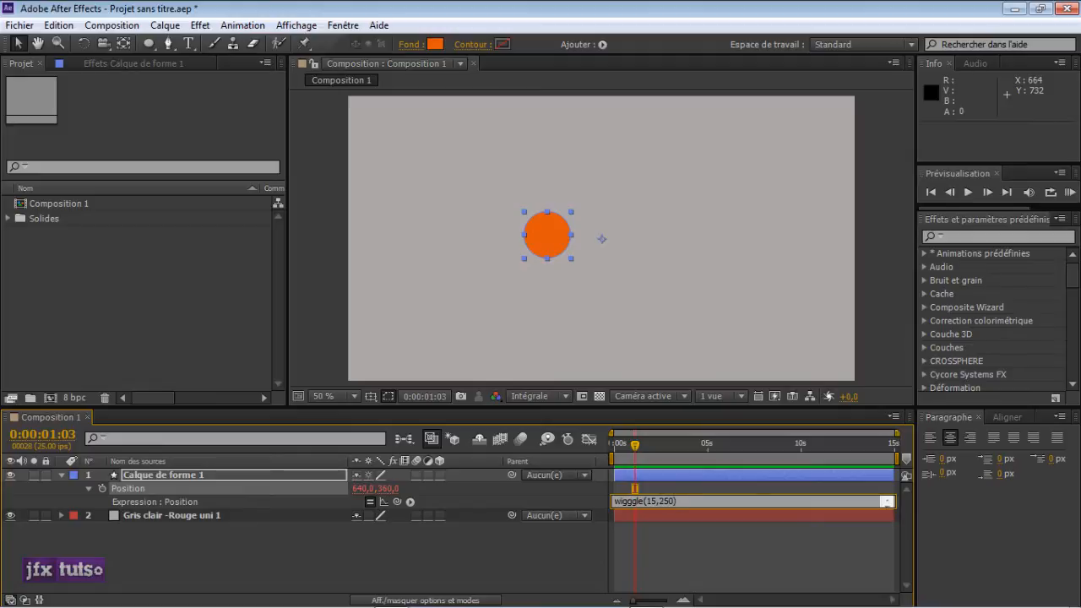
left_click(573, 553)
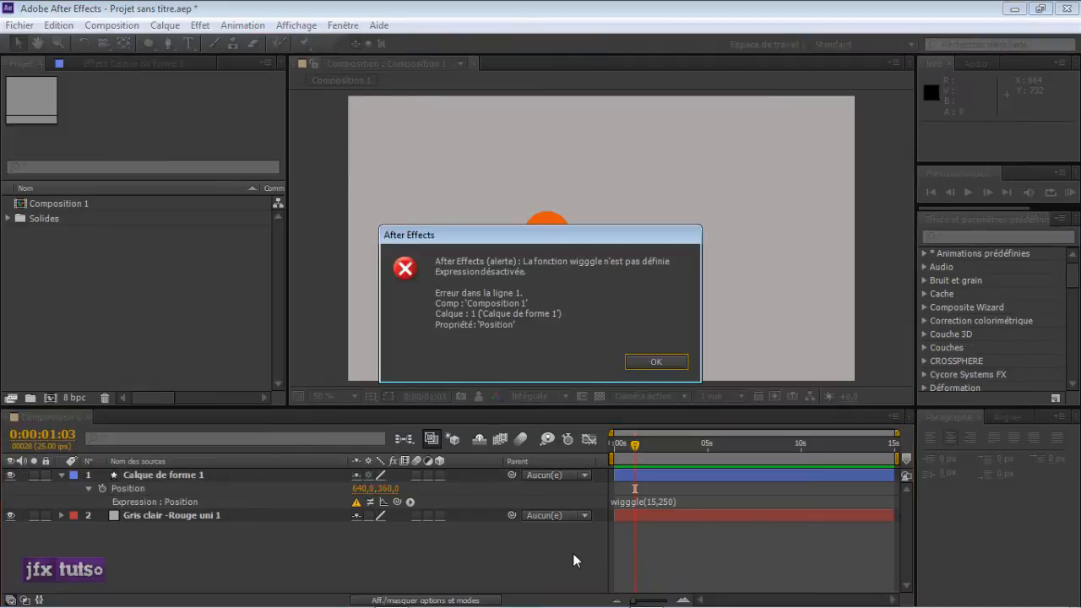
left_click(636, 362)
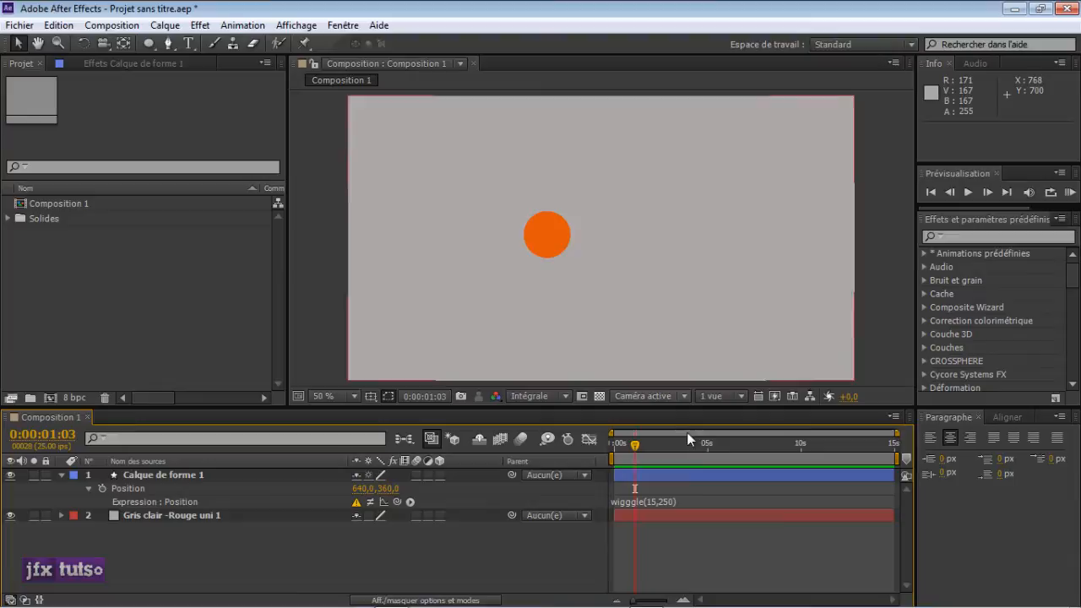
Step: Correct the function's spelling so the Position expression reads wiggle(15,250), and scrub the timeline to check the motion
left_click(643, 501)
left_click(661, 500)
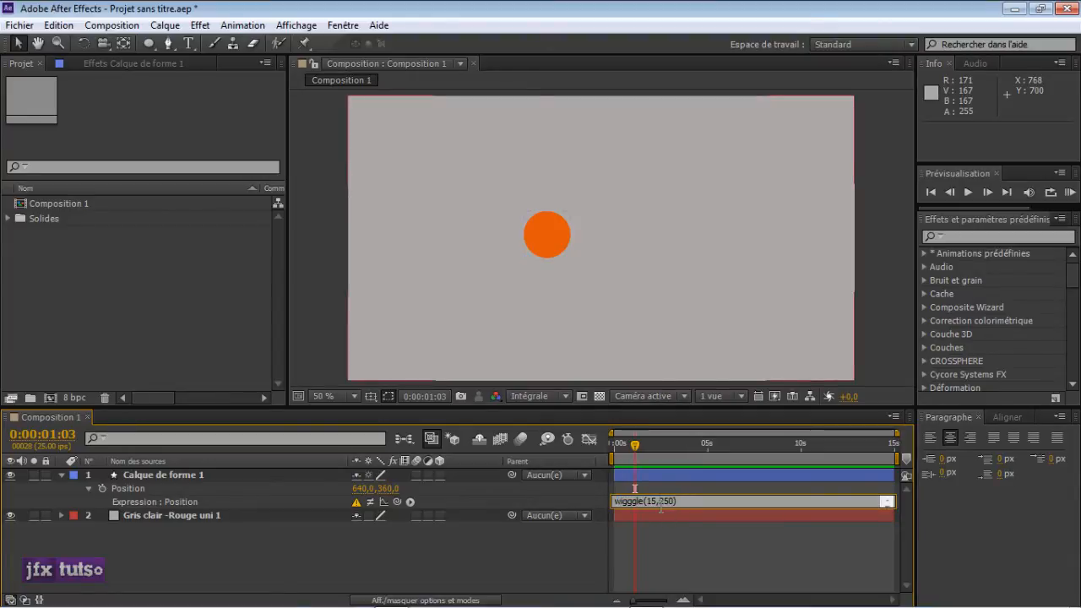
key("BackSpace")
left_click(658, 539)
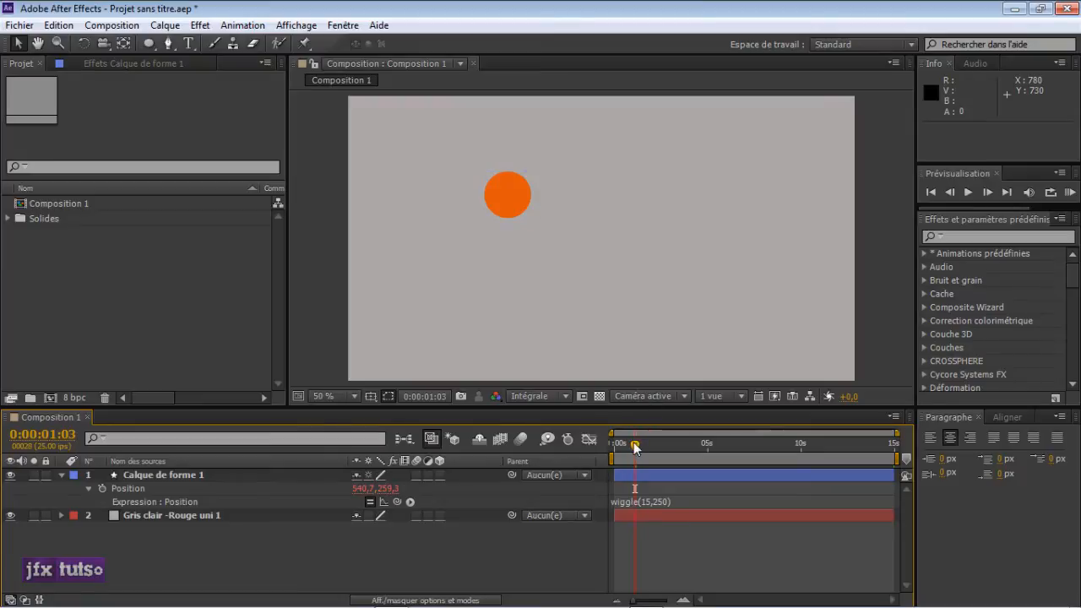
left_click_drag(635, 447, 648, 472)
Step: Raise the wiggle frequency in the circle's Position expression to 105 and scrub through the motion
left_click(648, 503)
left_click(648, 503)
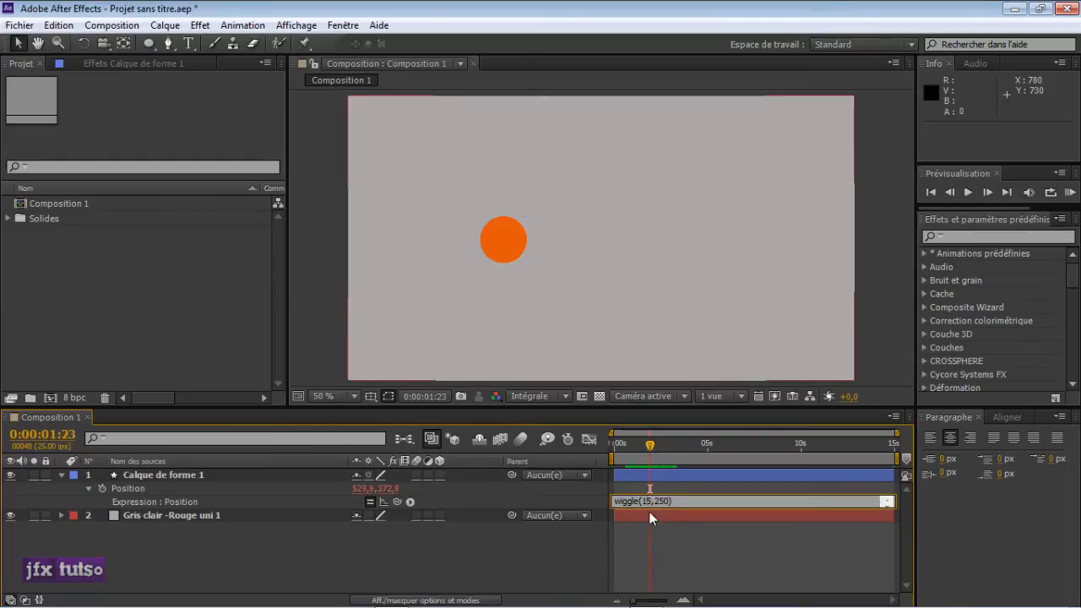
type("0")
left_click(660, 524)
left_click_drag(648, 447, 650, 449)
Step: Set the wiggle amplitude in the circle's Position expression to 550 and scrub back through the animation
left_click(668, 502)
left_click(663, 501)
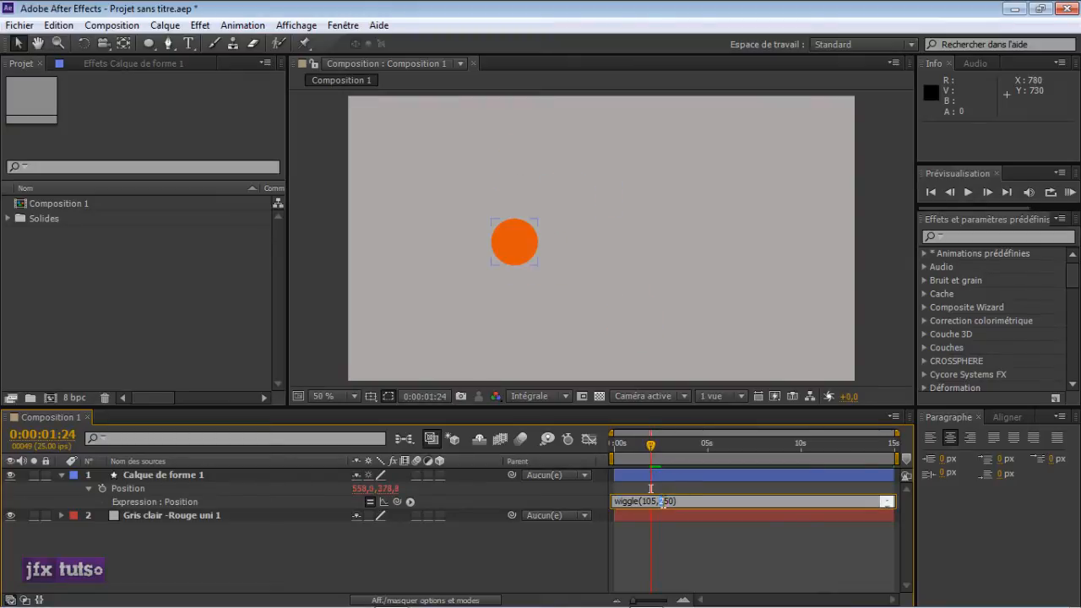
left_click(685, 528)
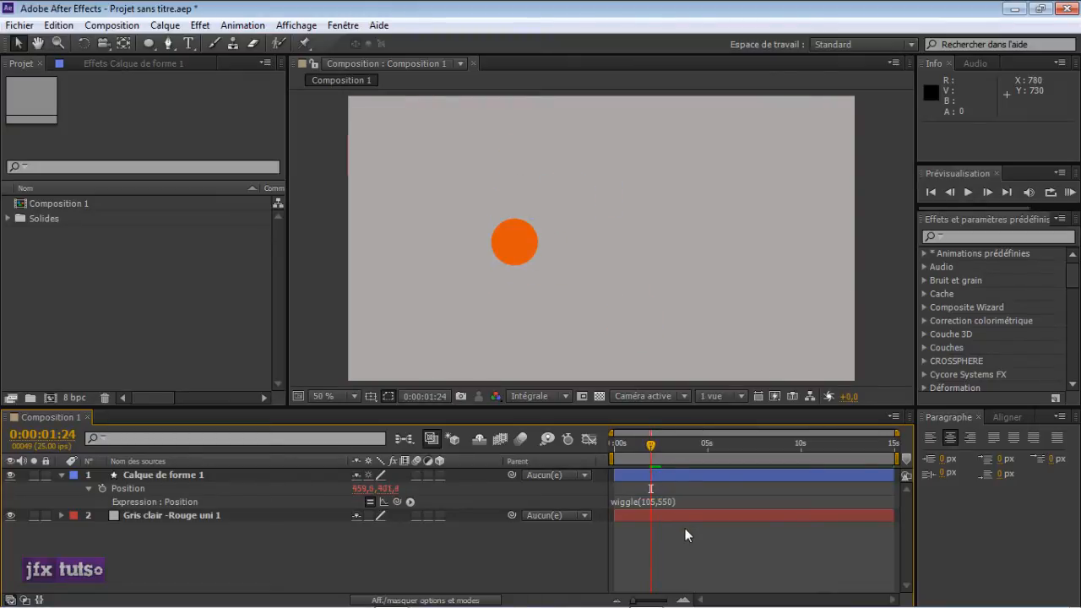
left_click_drag(650, 445, 629, 449)
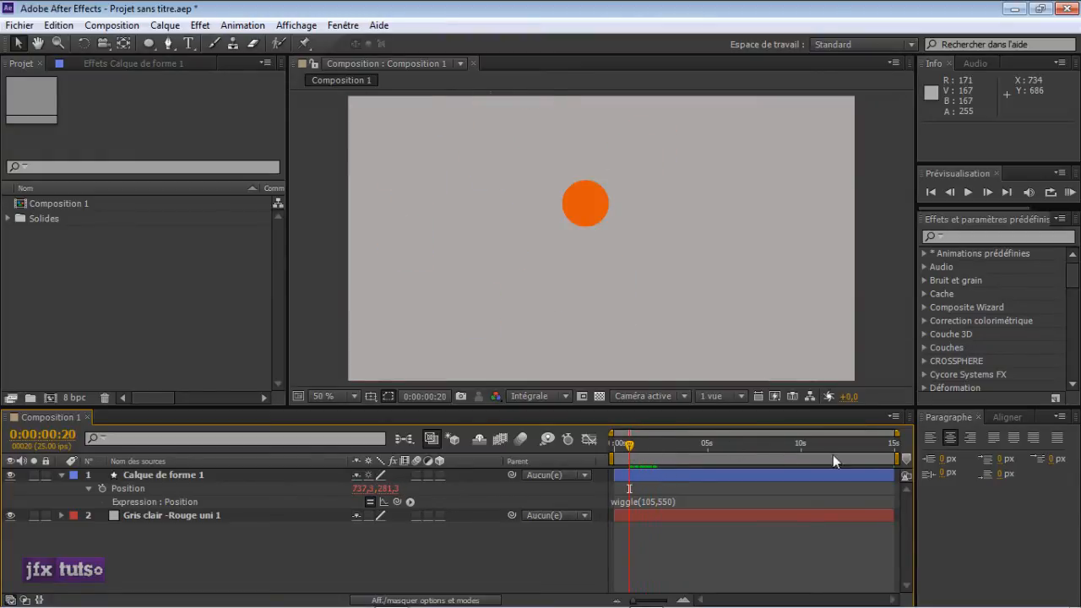
Step: Shorten the work area to end at about 0:00:04:19 and play the animation from the first frame
left_click_drag(896, 459, 705, 459)
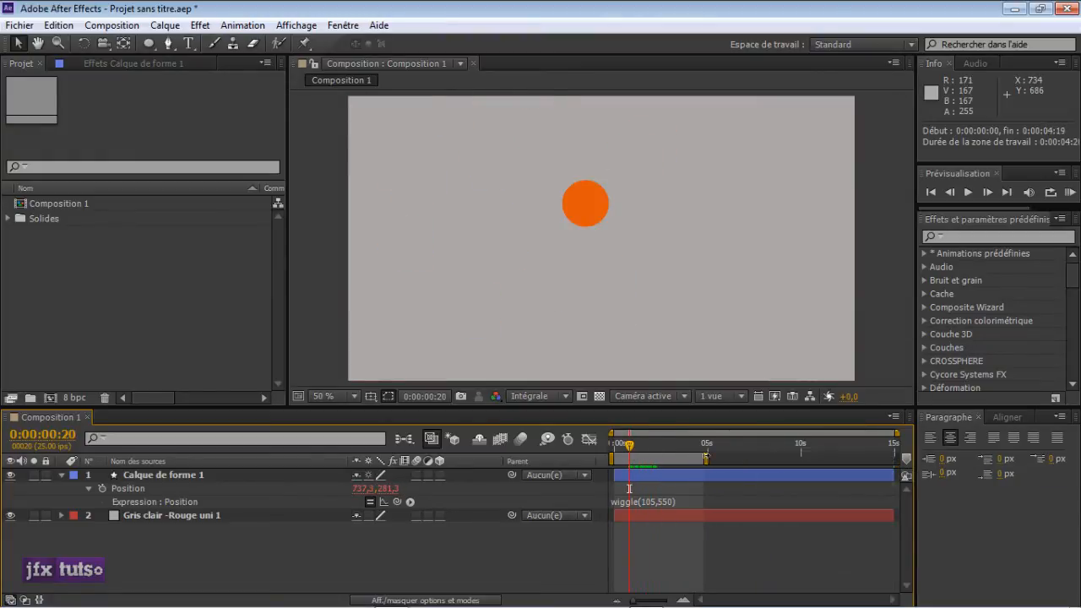
left_click_drag(629, 446, 610, 447)
key("space")
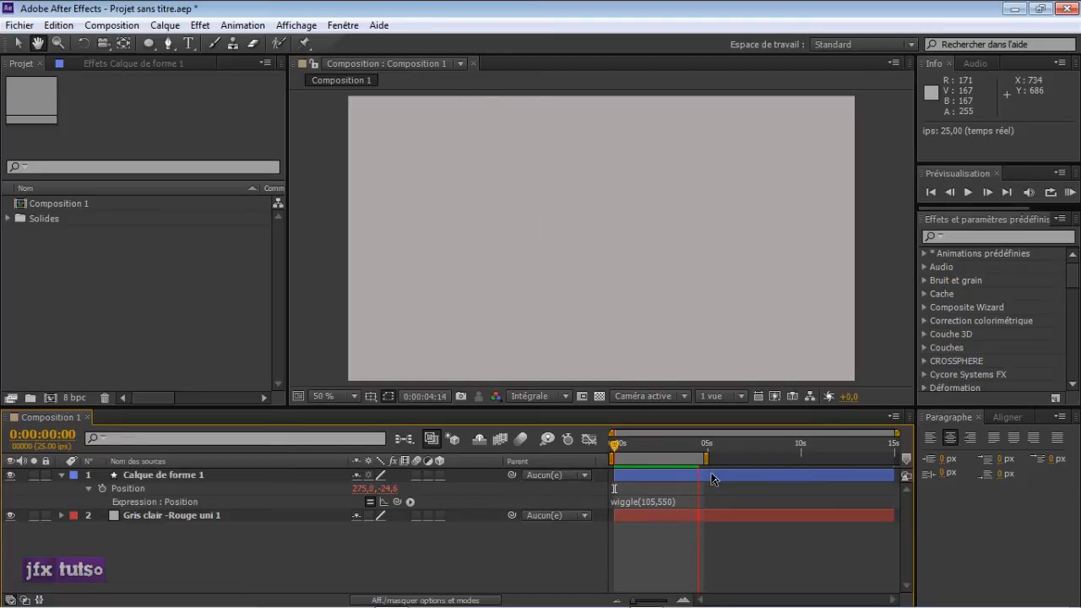
key("space")
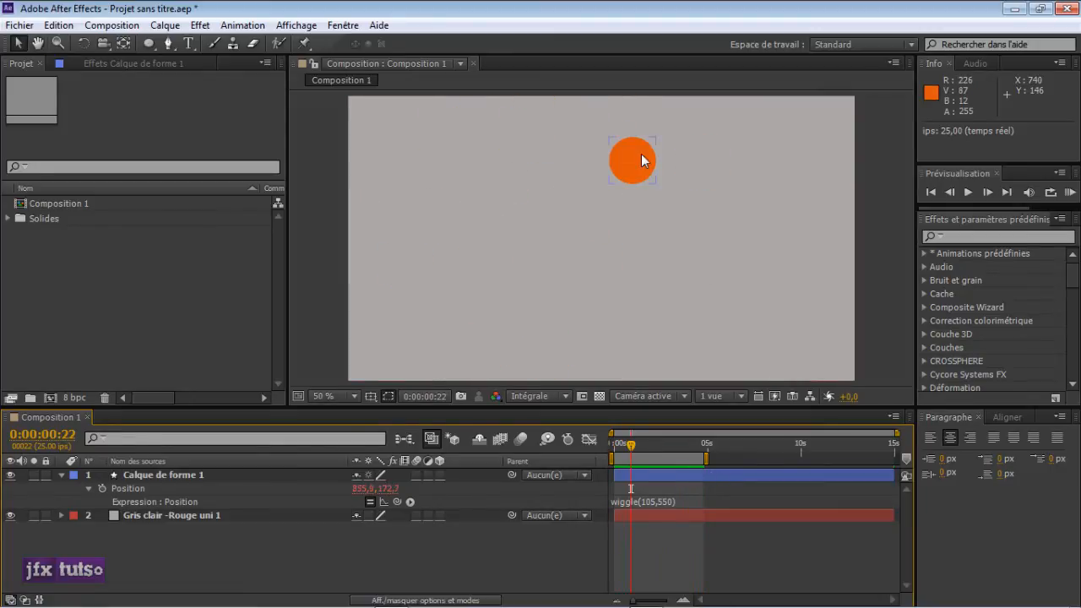
Step: Rename the circle's shape layer as ball
left_click(141, 476)
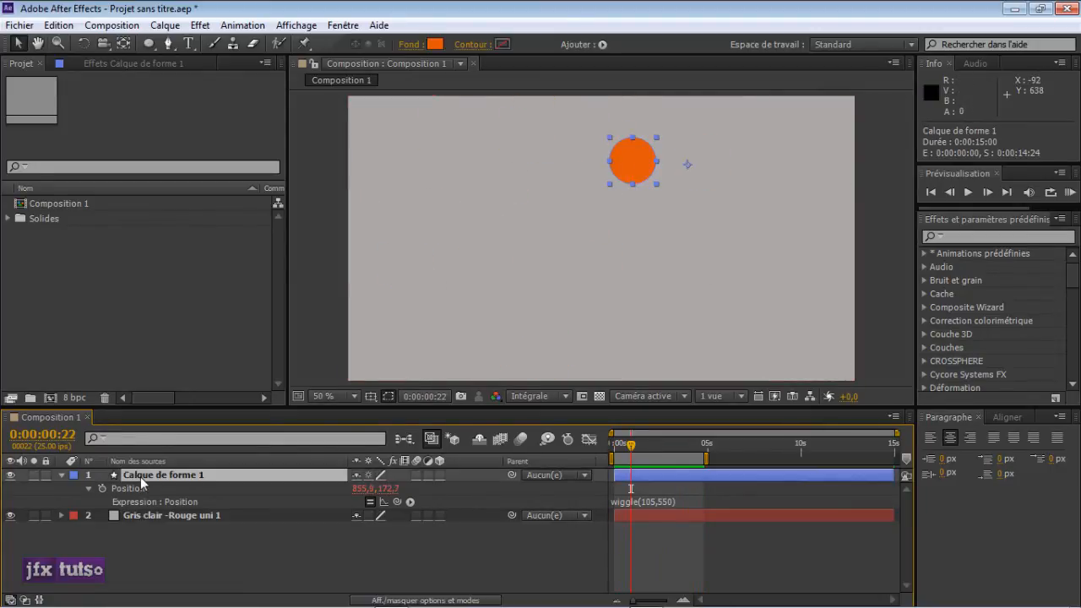
key("Return")
type("ball")
key("Return")
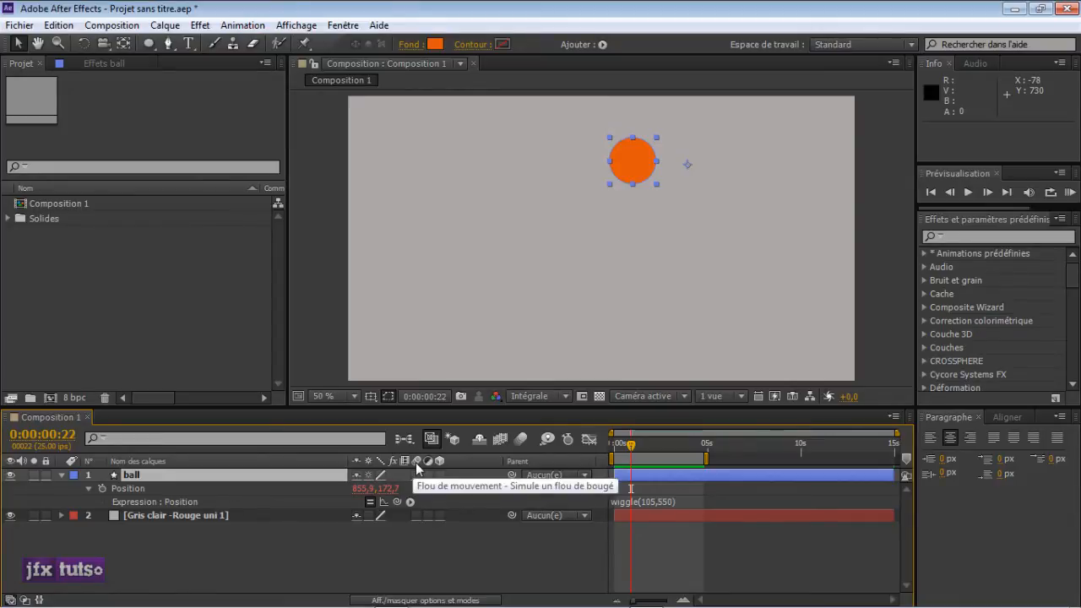
Step: Enable motion blur for the composition and for the ball layer, and preview the blurred motion near the start
left_click(521, 439)
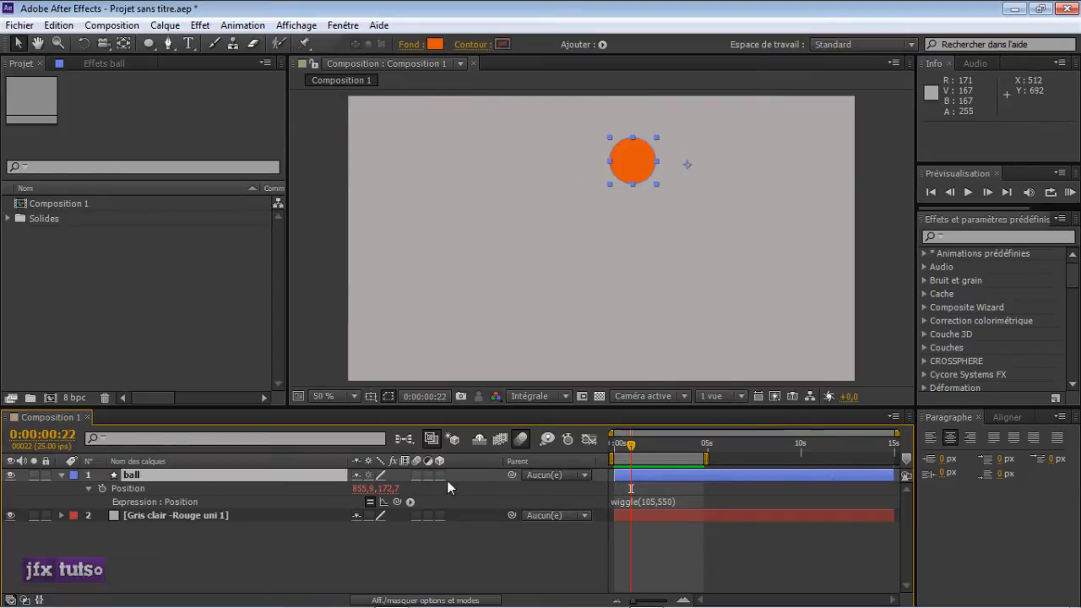
left_click(417, 474)
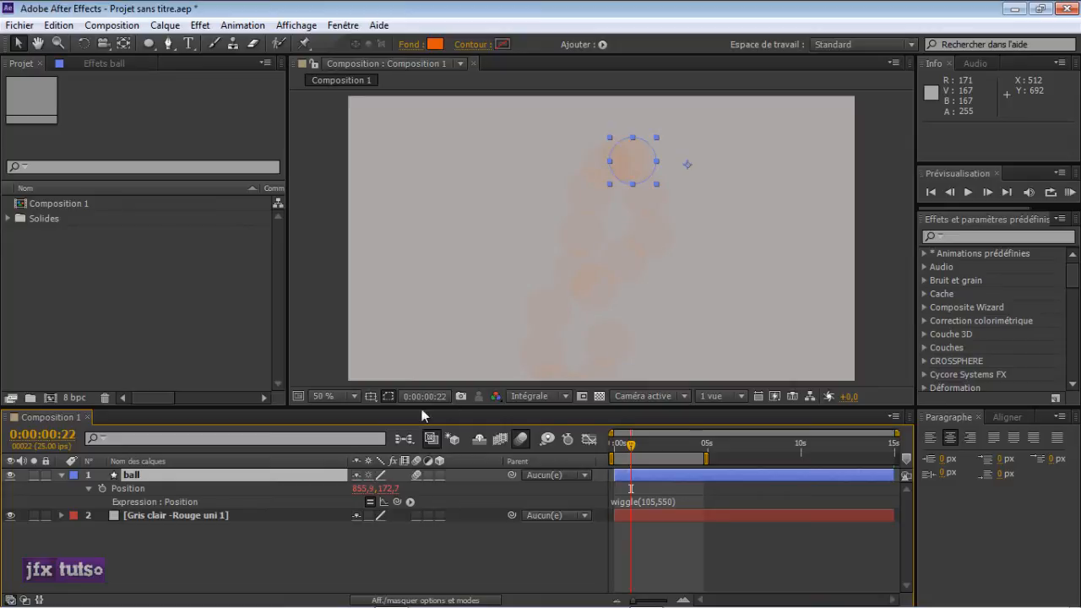
left_click_drag(630, 444, 617, 445)
key("space")
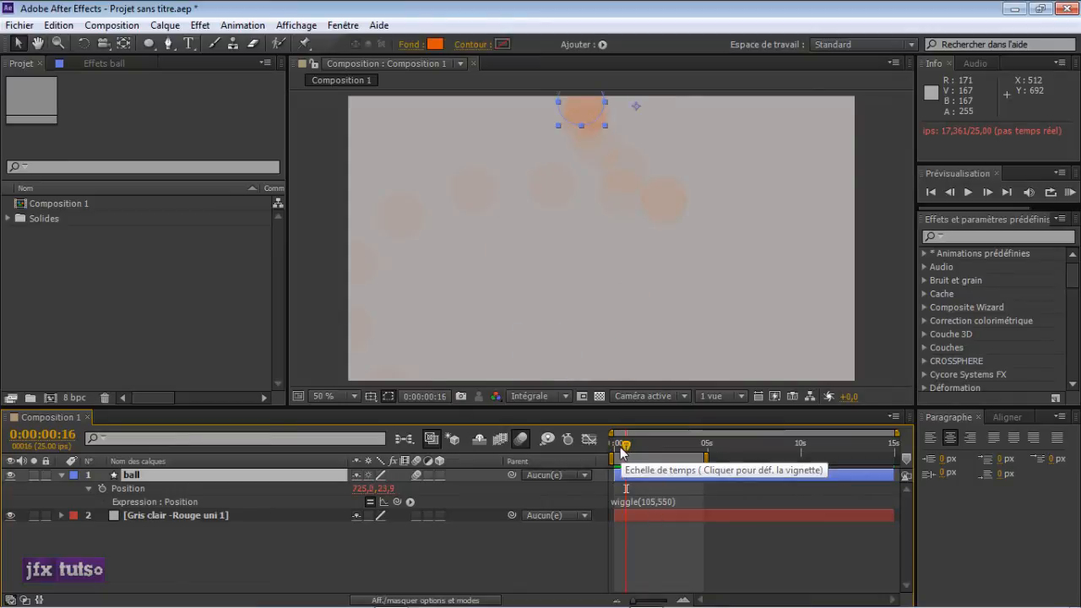
left_click_drag(618, 446, 623, 456)
Step: Set the wiggle frequency in the ball's Position expression to 15 and scrub the timeline to check the blur
left_click(648, 503)
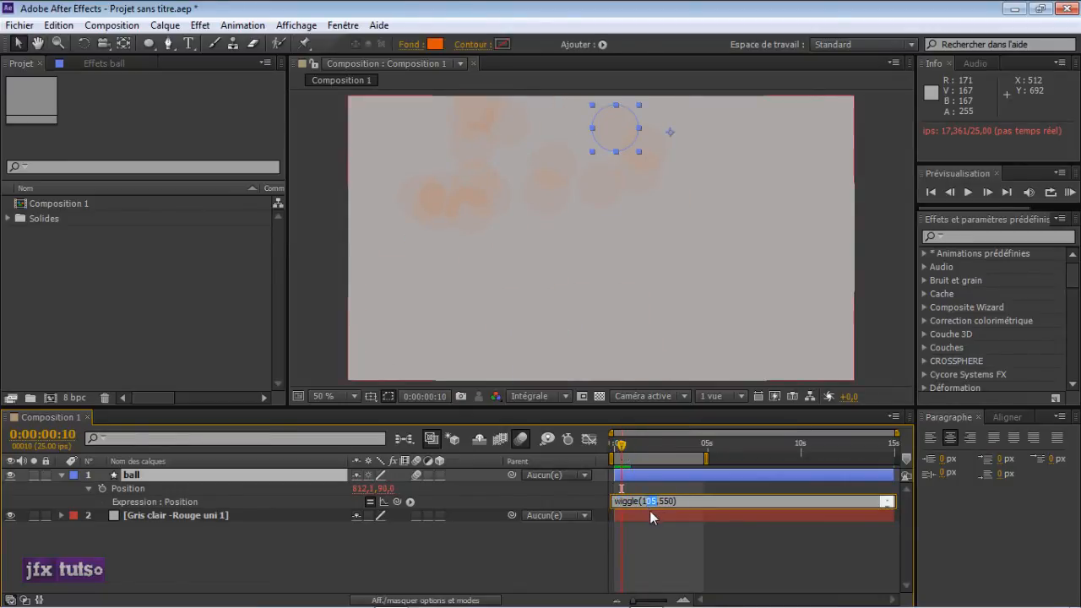
type("5")
left_click_drag(655, 444, 640, 445)
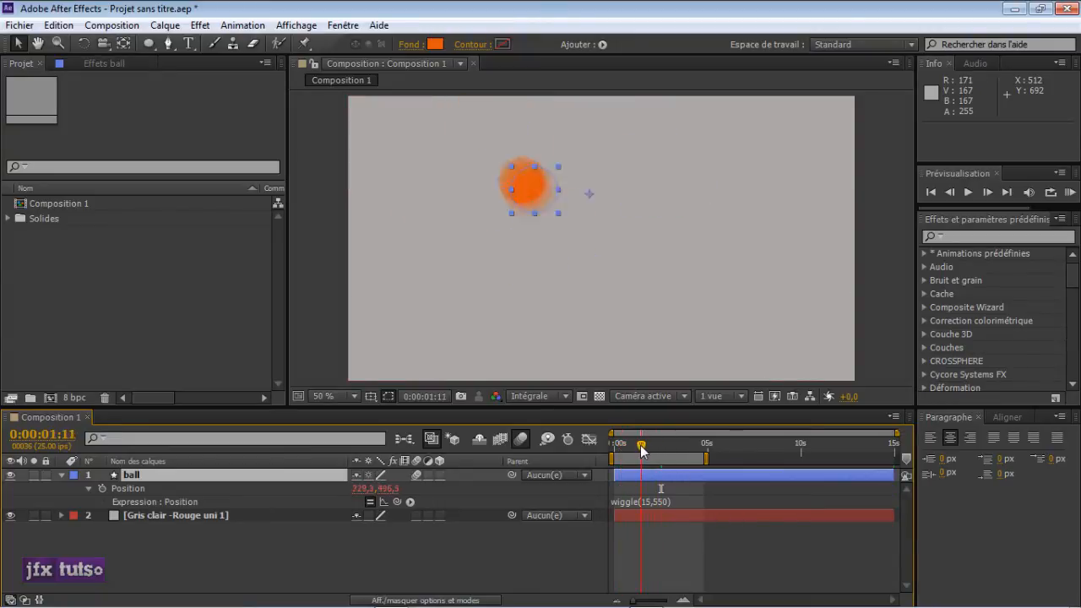
Step: Set the wiggle amplitude in the ball's Position expression to 350 and play the animation
left_click(658, 501)
left_click(657, 501)
left_click_drag(654, 502, 660, 502)
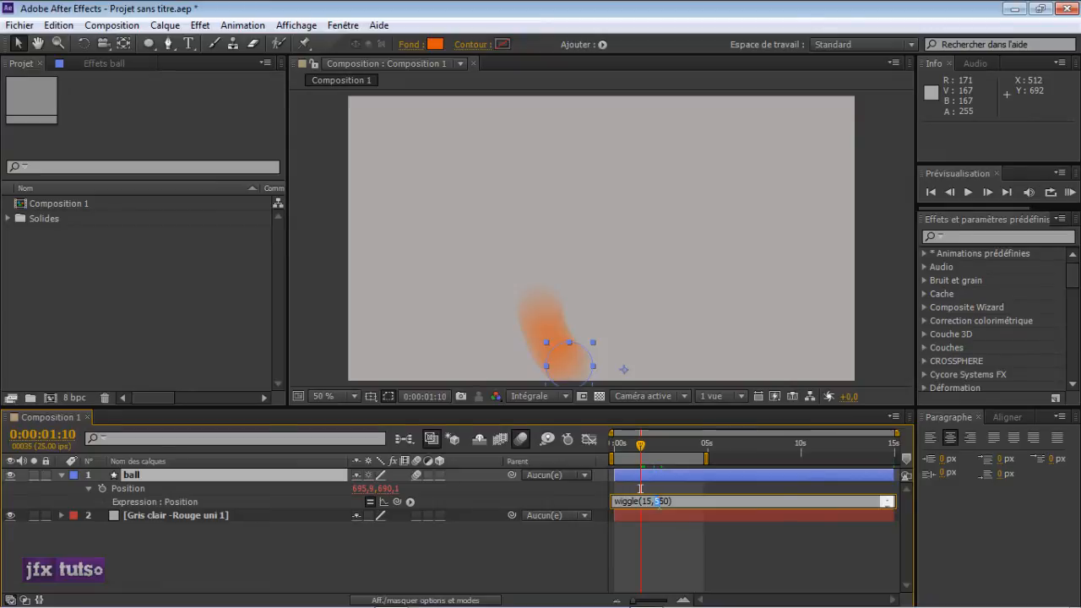
type("3")
key("Return")
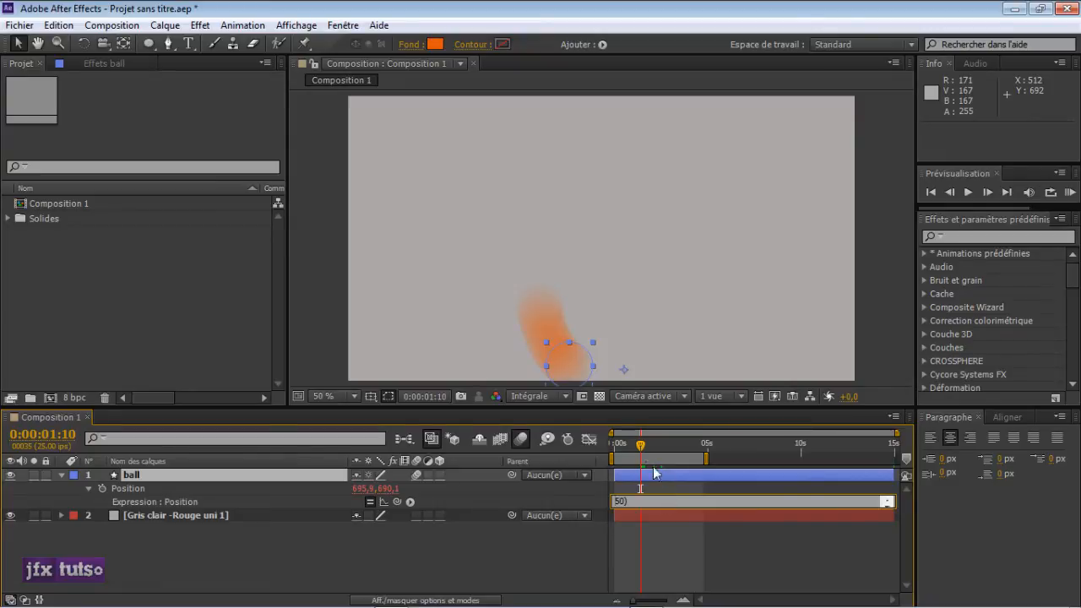
left_click_drag(640, 447, 615, 449)
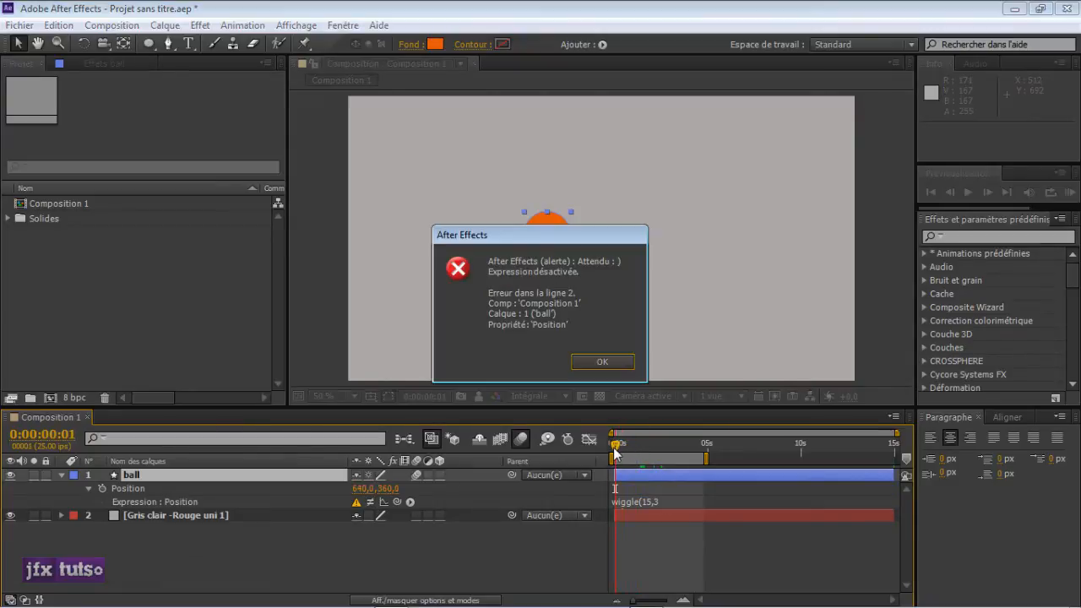
key("Return")
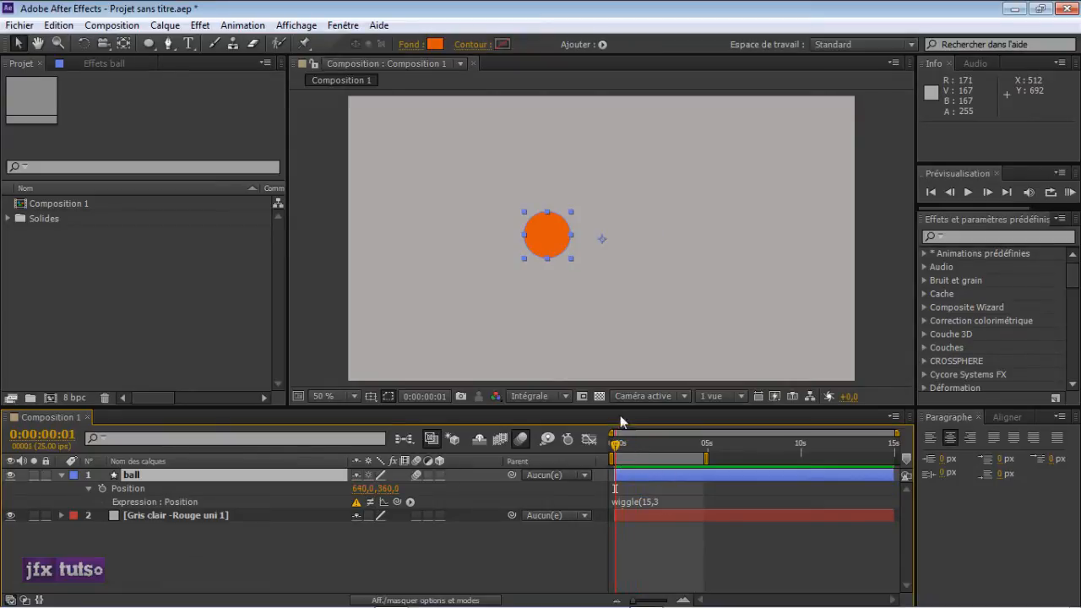
left_click(665, 504)
left_click(642, 508)
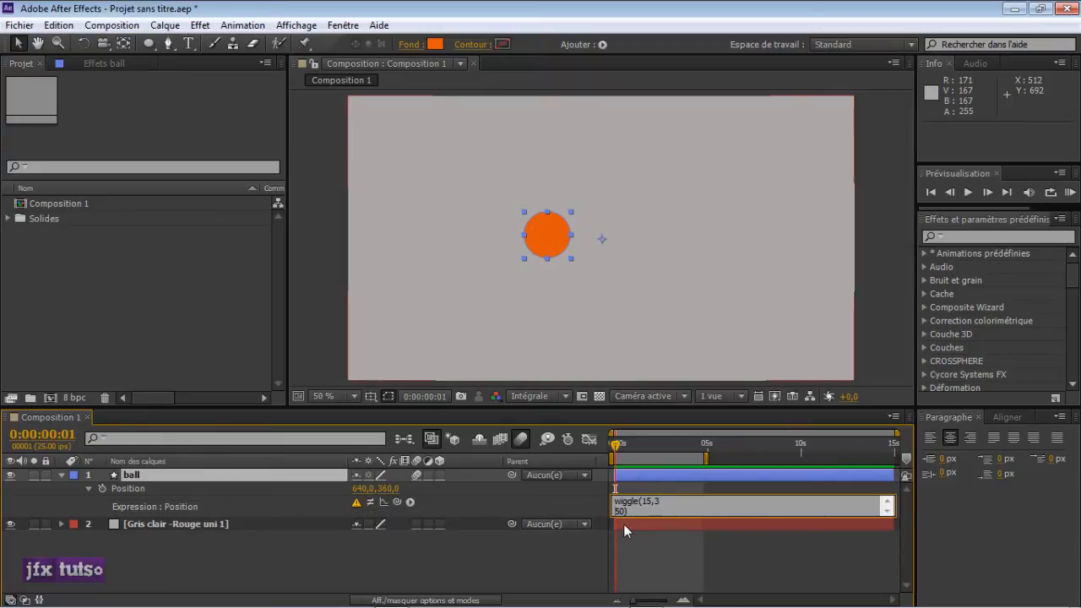
key("BackSpace")
left_click(684, 492)
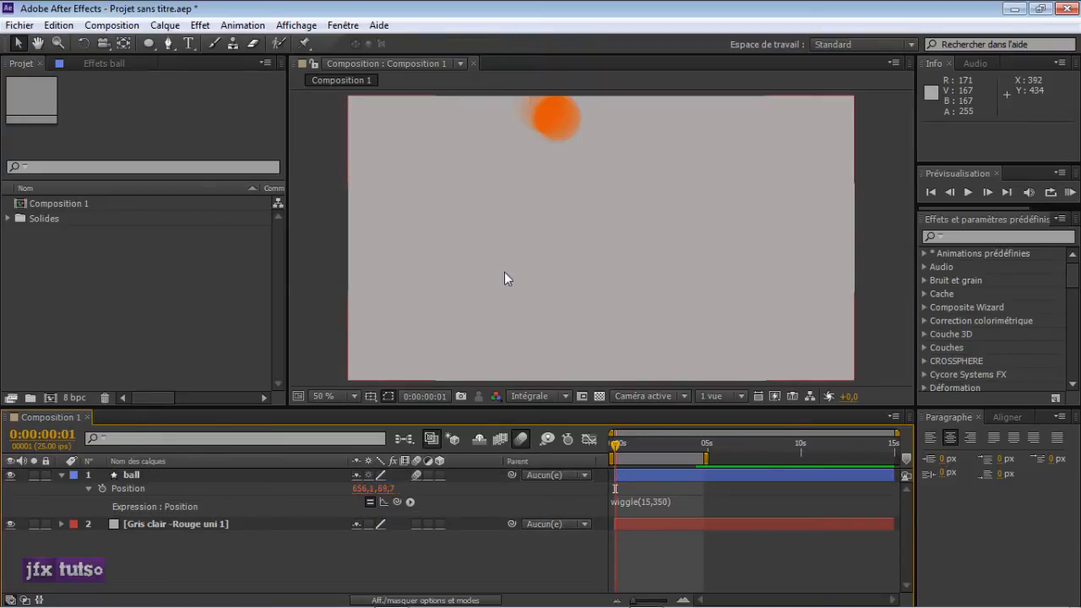
key("space")
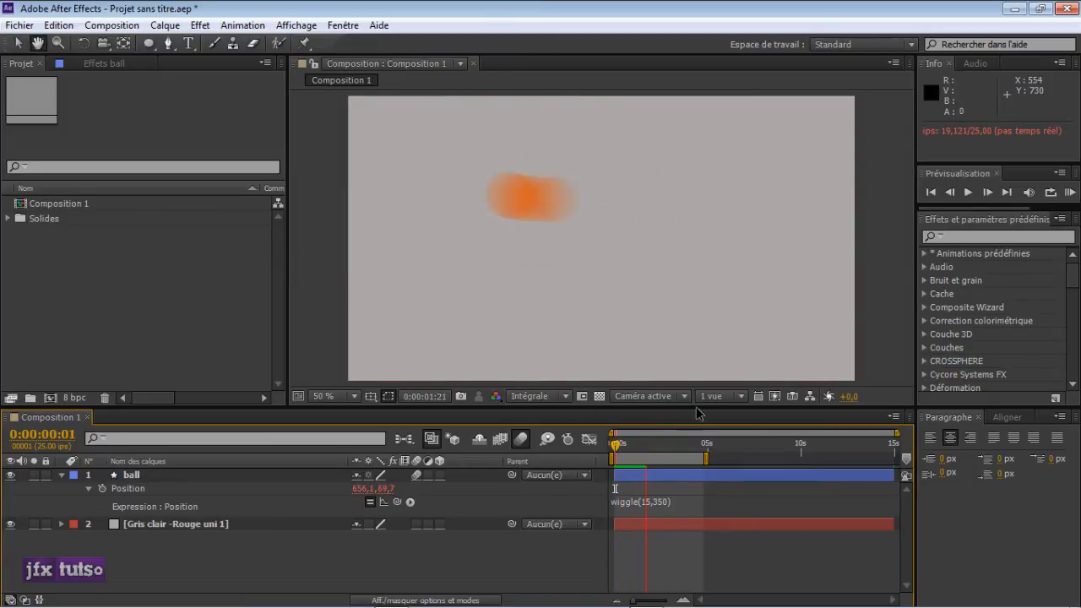
key("space")
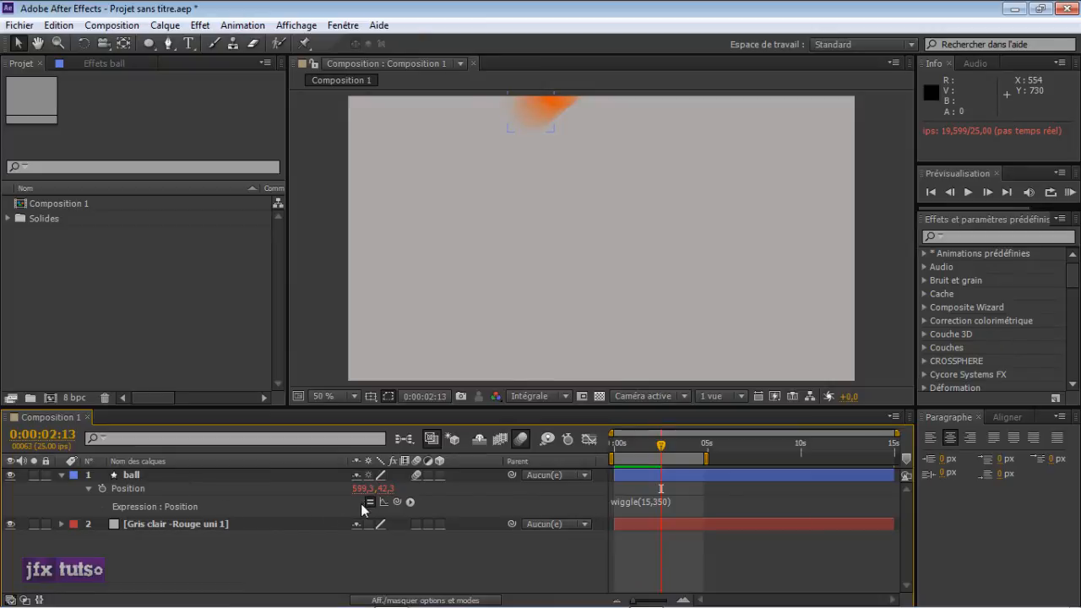
Step: Disable the ball's Position expression, play the animation near the start without it, and re-enable the expression
left_click(369, 503)
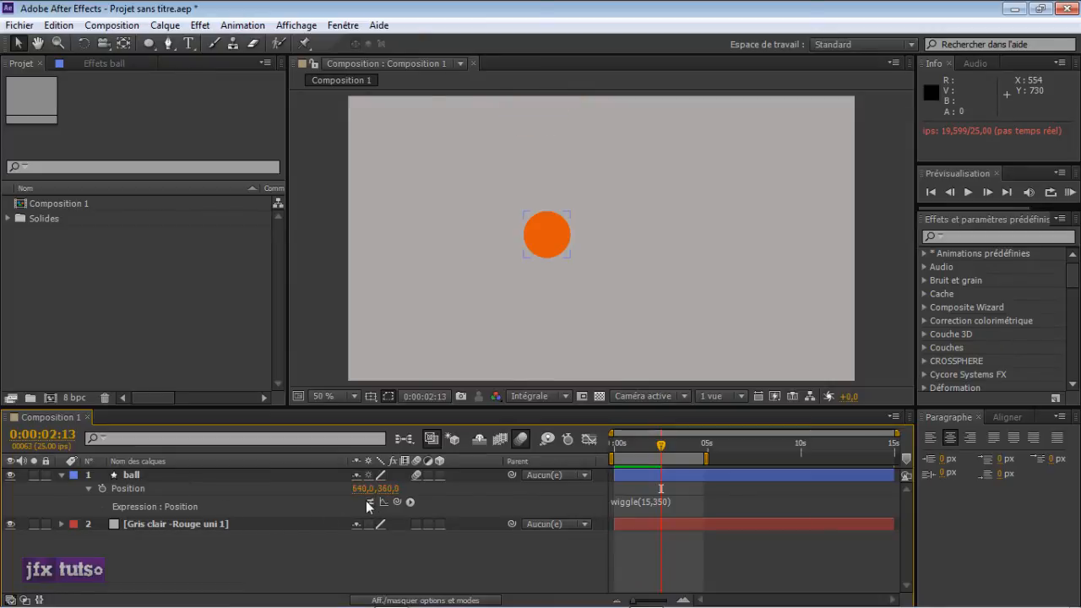
left_click(614, 446)
key("space")
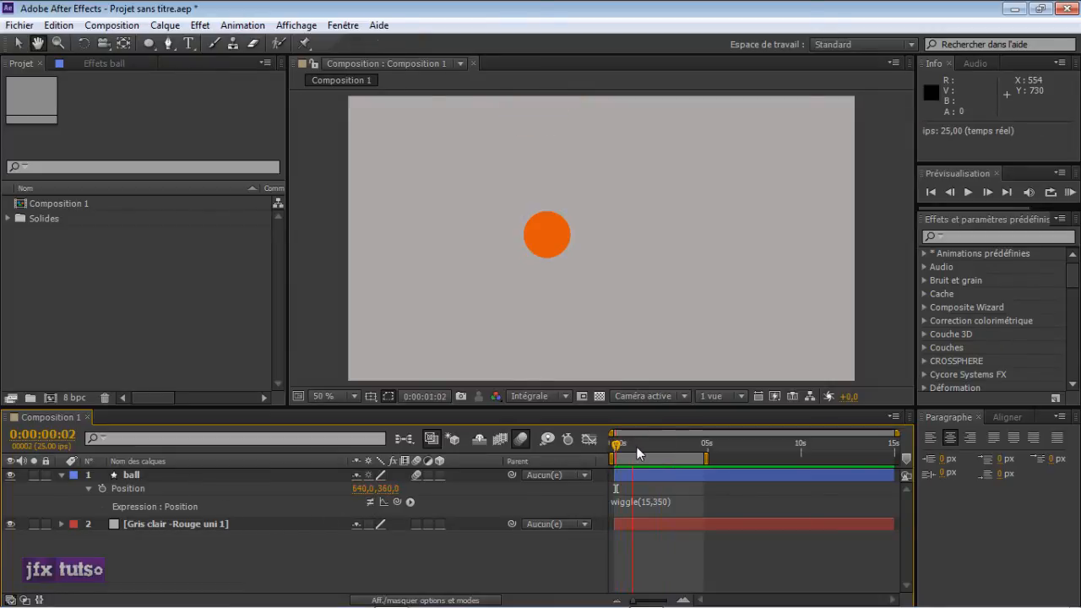
key("space")
mouse_move(634, 447)
left_mouse_down()
mouse_move(609, 448)
mouse_move(632, 448)
left_mouse_up()
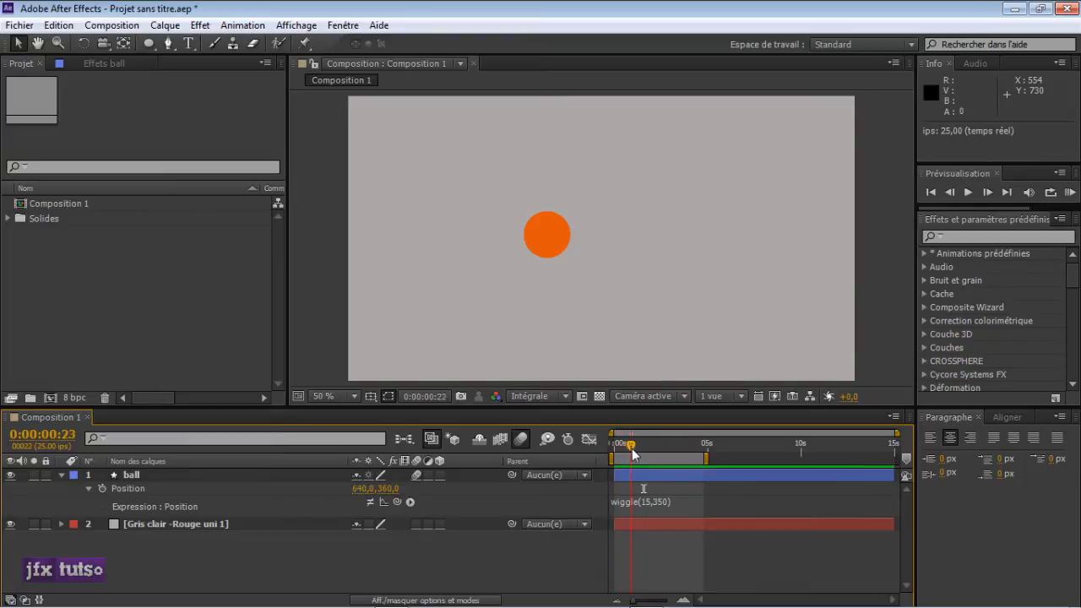
key("space")
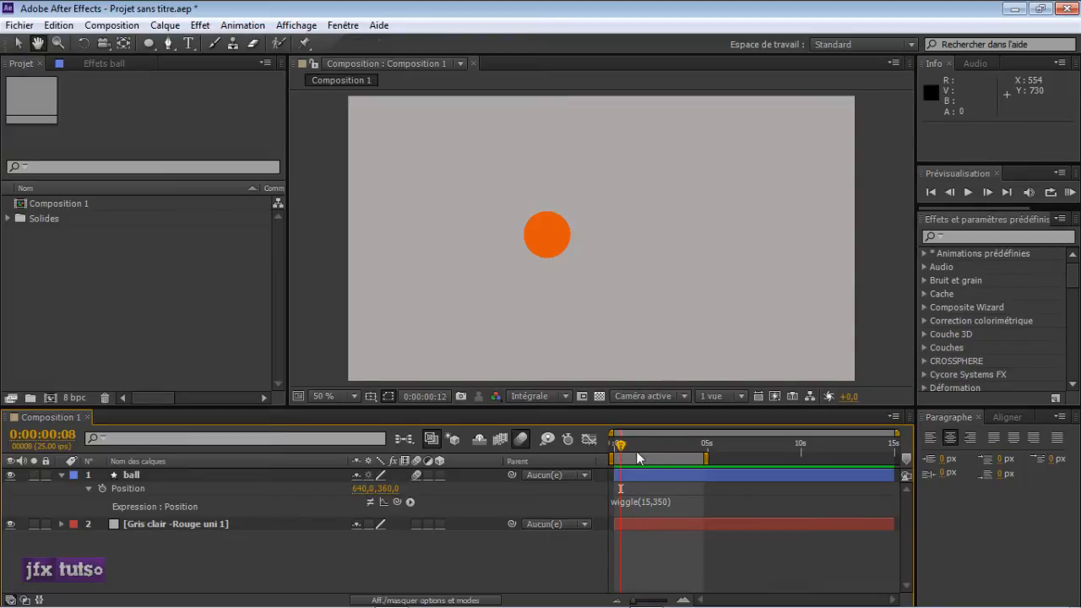
key("space")
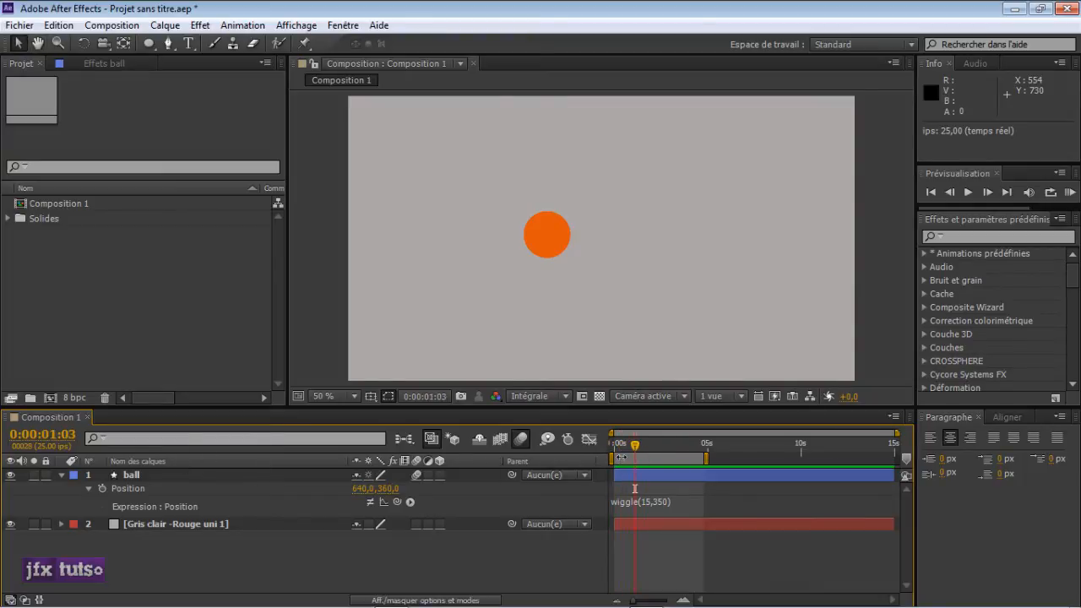
left_click(199, 478)
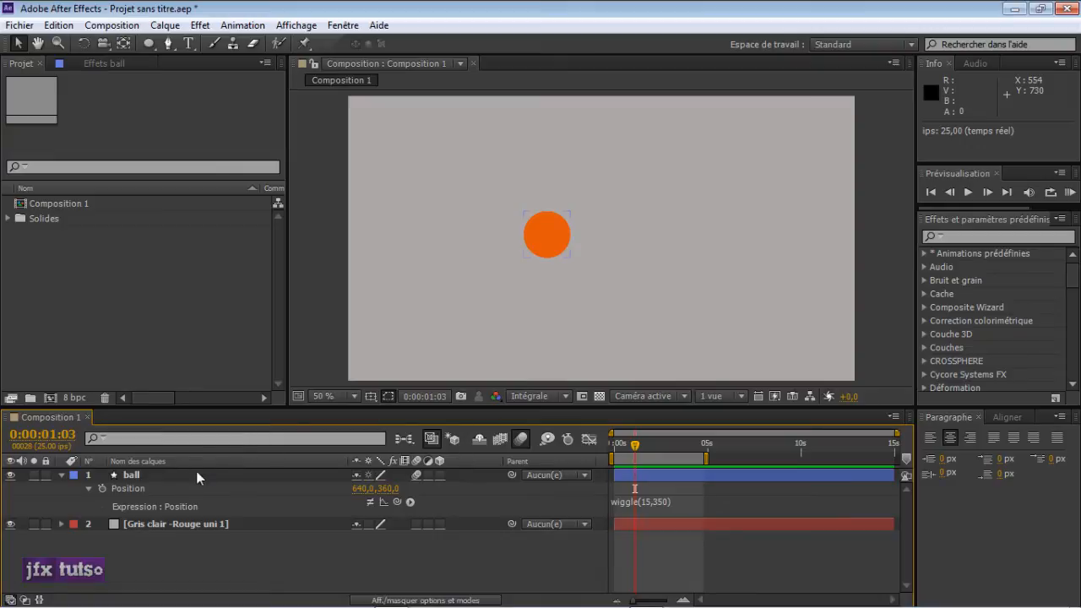
left_click(371, 503)
Step: Turn off the ball layer's motion blur and turn it back on, playing the animation in each state to compare
left_click(417, 475)
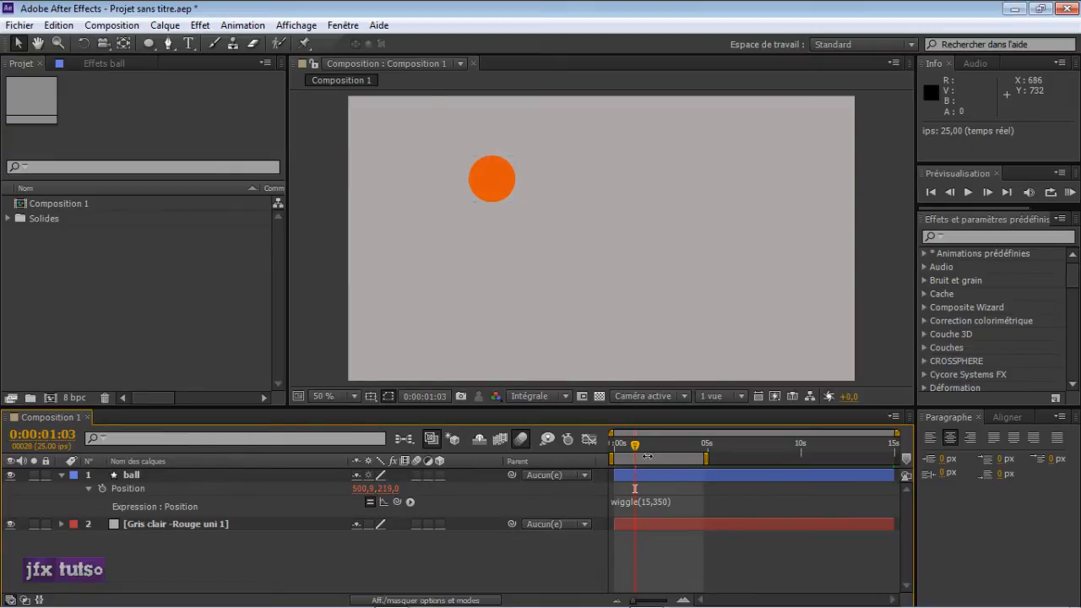
key("space")
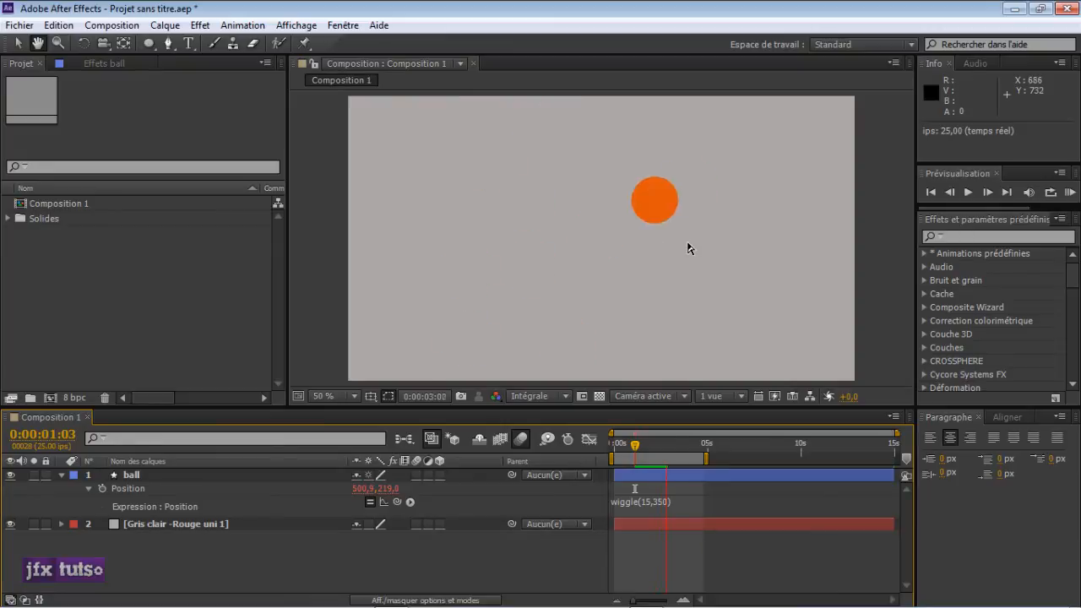
key("space")
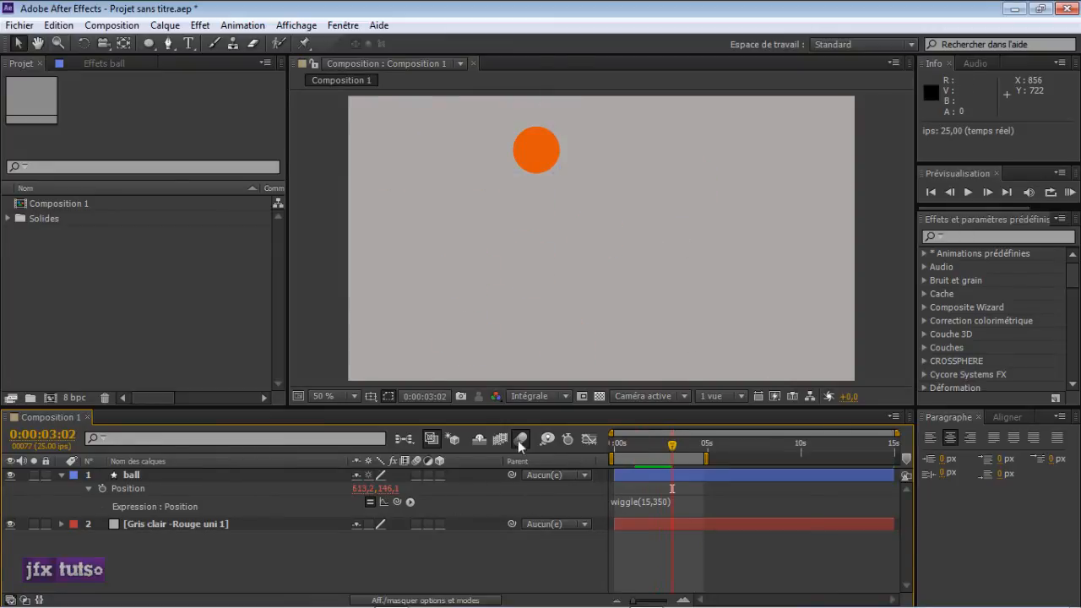
left_click(416, 475)
key("space")
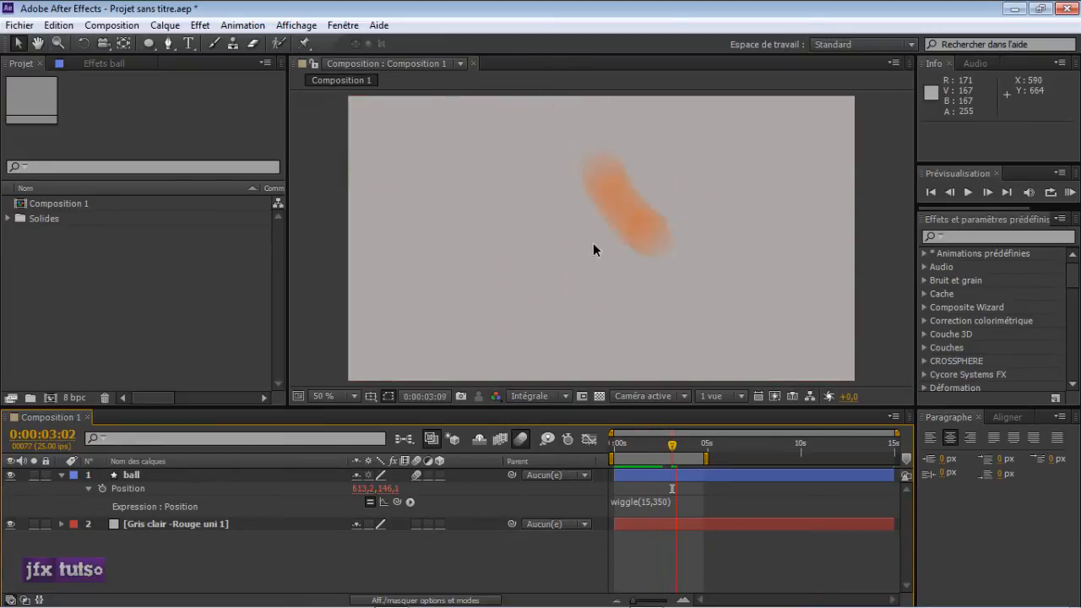
key("space")
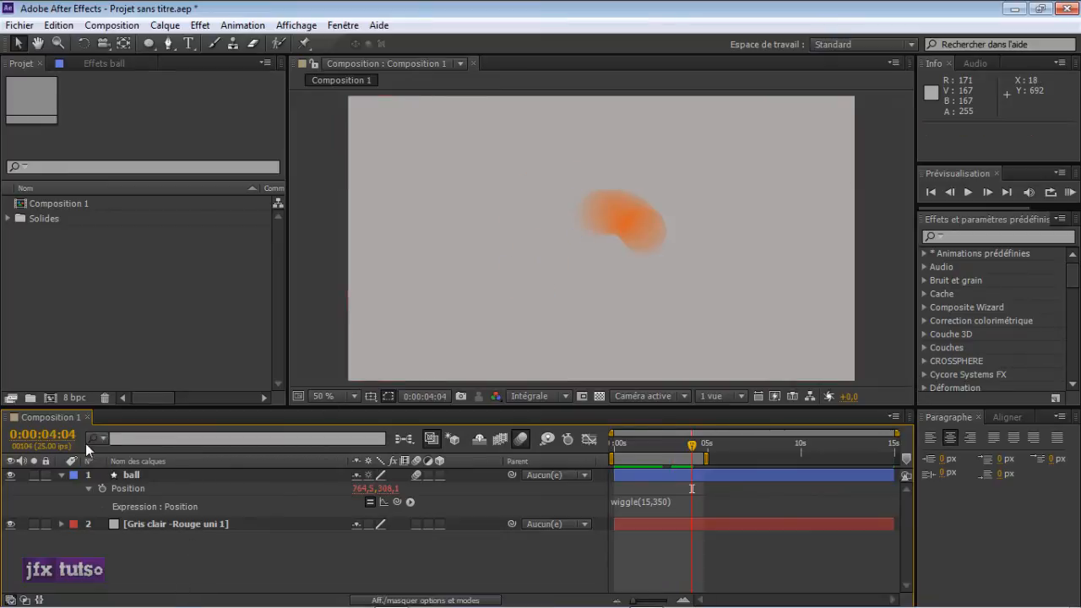
Step: Hide the ball layer and create a text layer reading FLou
left_click(11, 475)
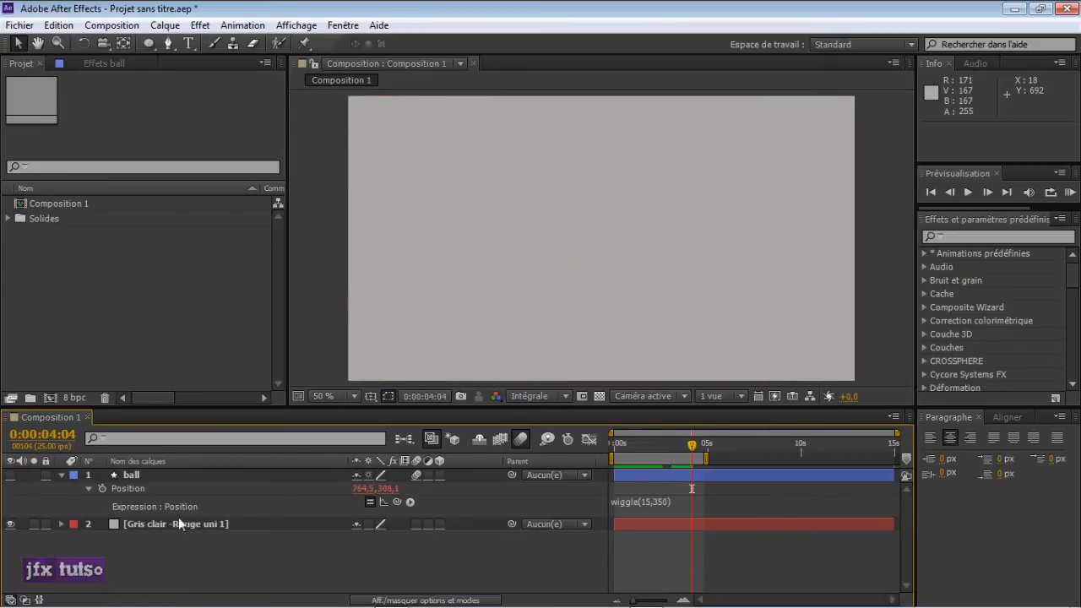
right_click(207, 558)
mouse_move(296, 394)
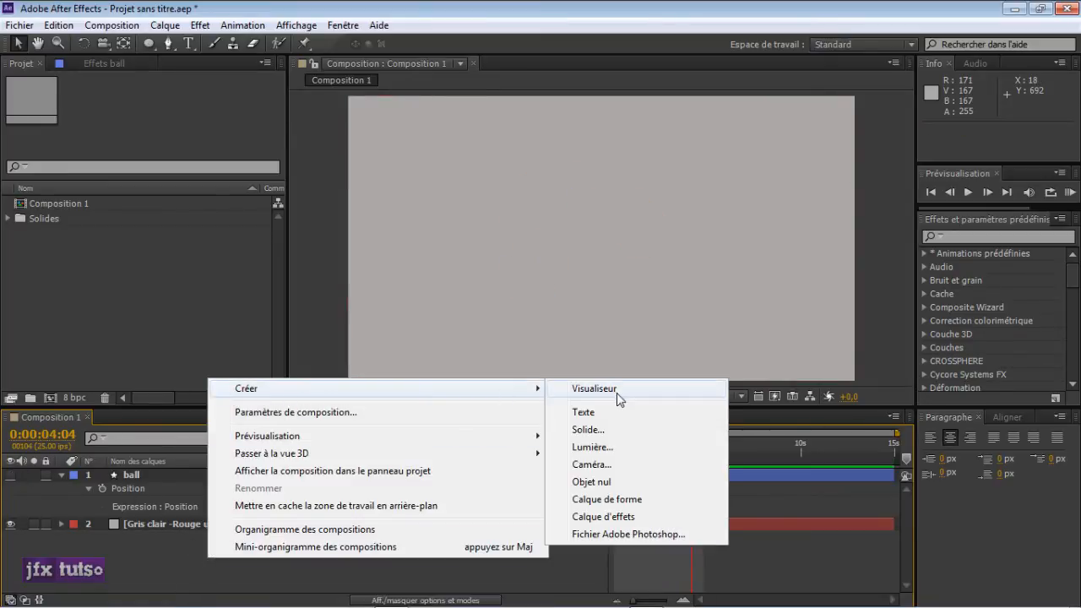
left_click(608, 412)
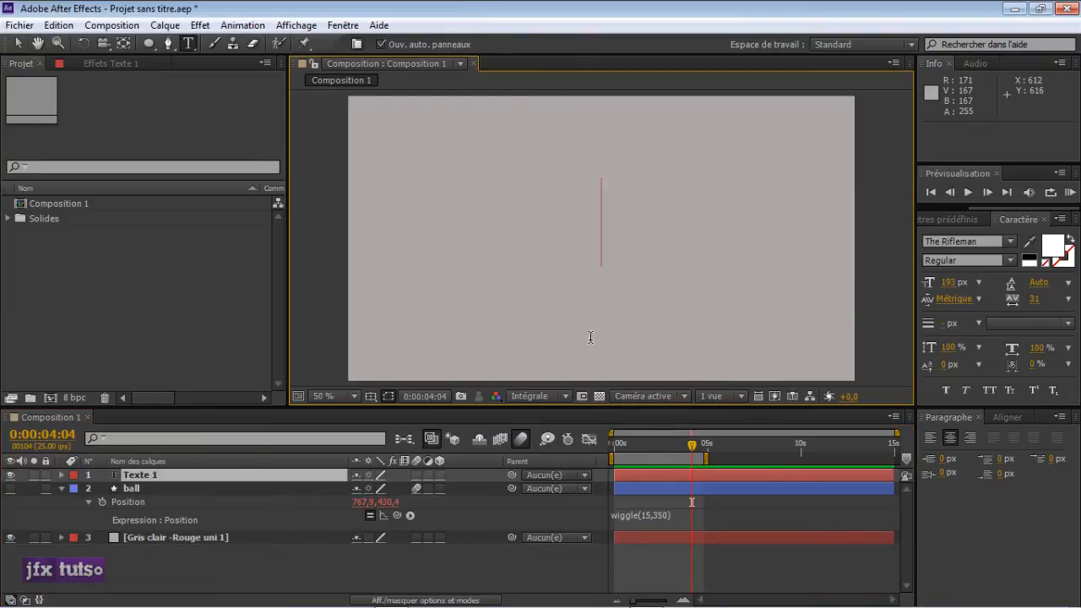
type("Flou")
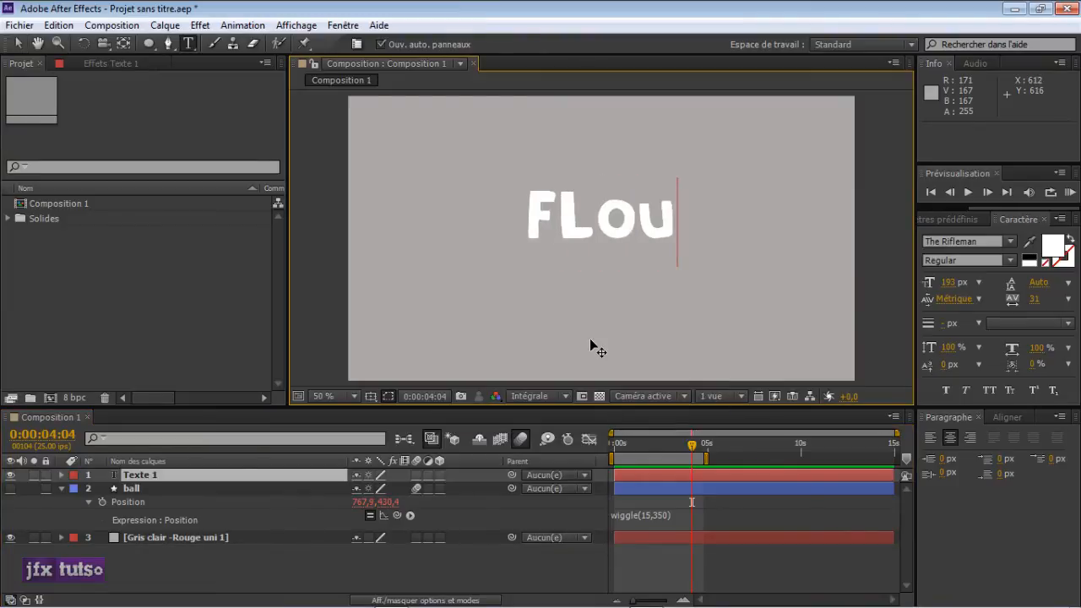
left_click(445, 579)
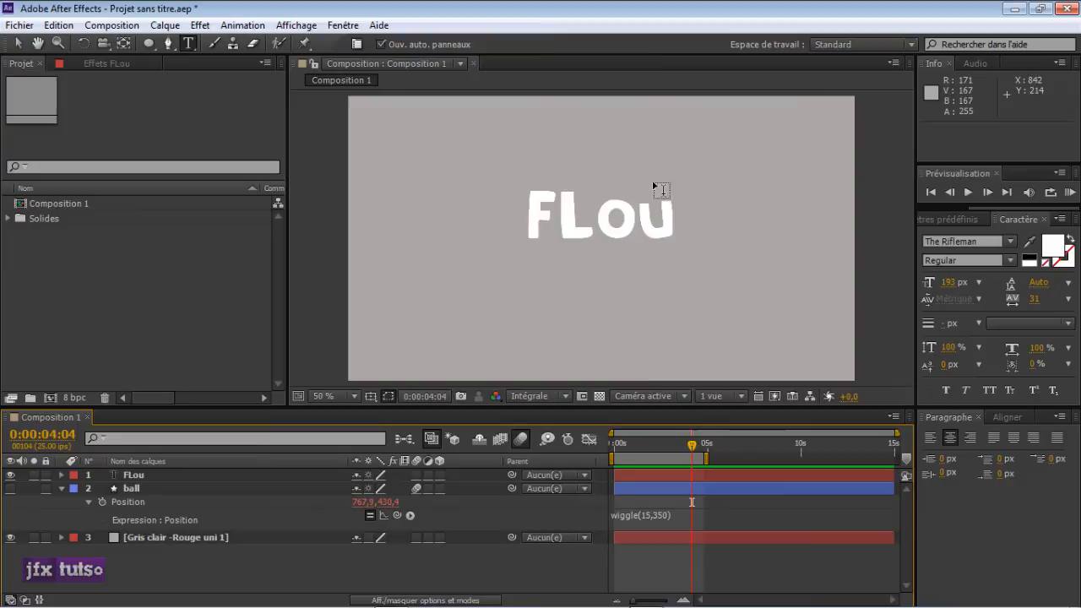
Step: Find the CC Pixel Polly effect and apply it to the FLou text layer
left_click(968, 218)
left_click(974, 234)
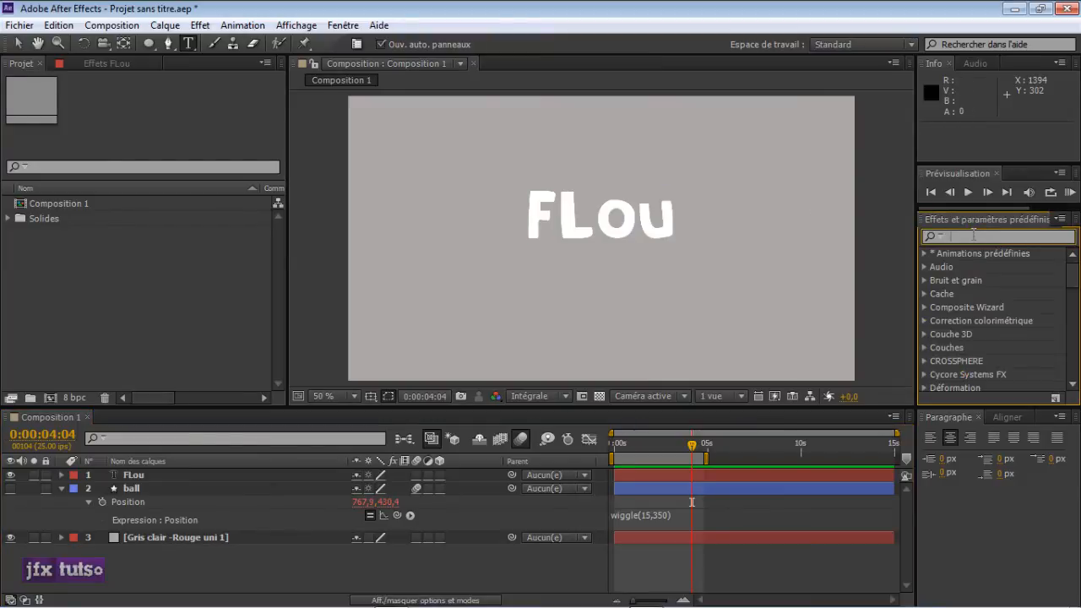
type("cc pi")
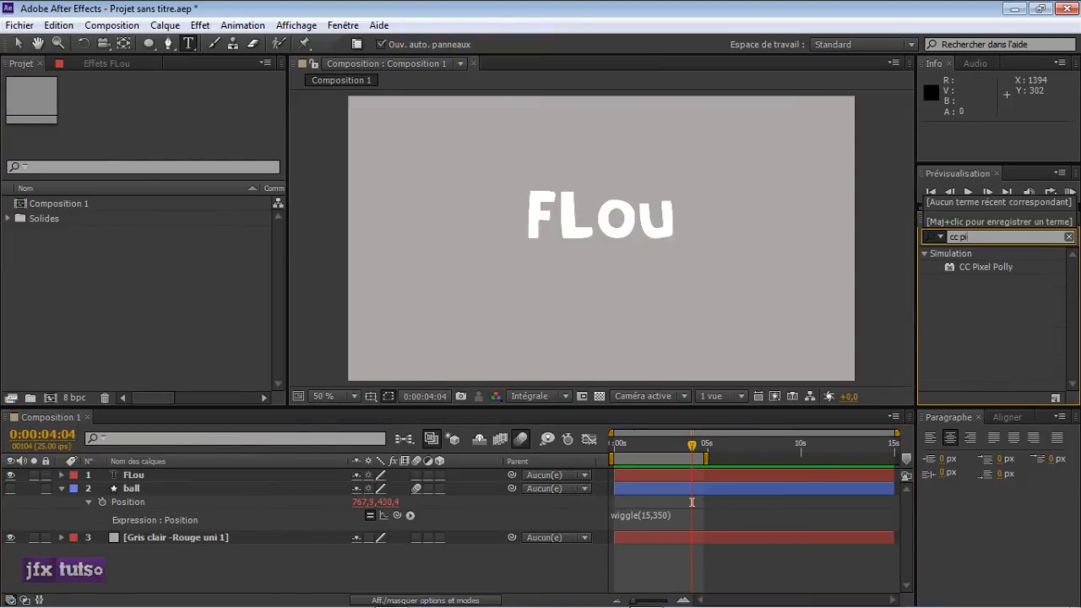
left_click(986, 267)
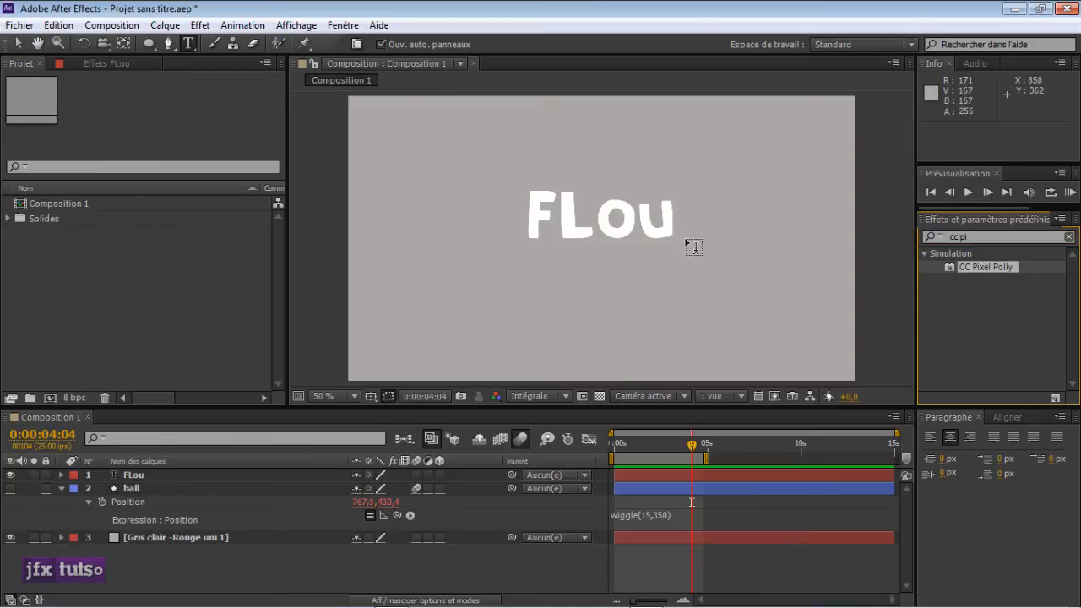
left_click(180, 476)
key("v")
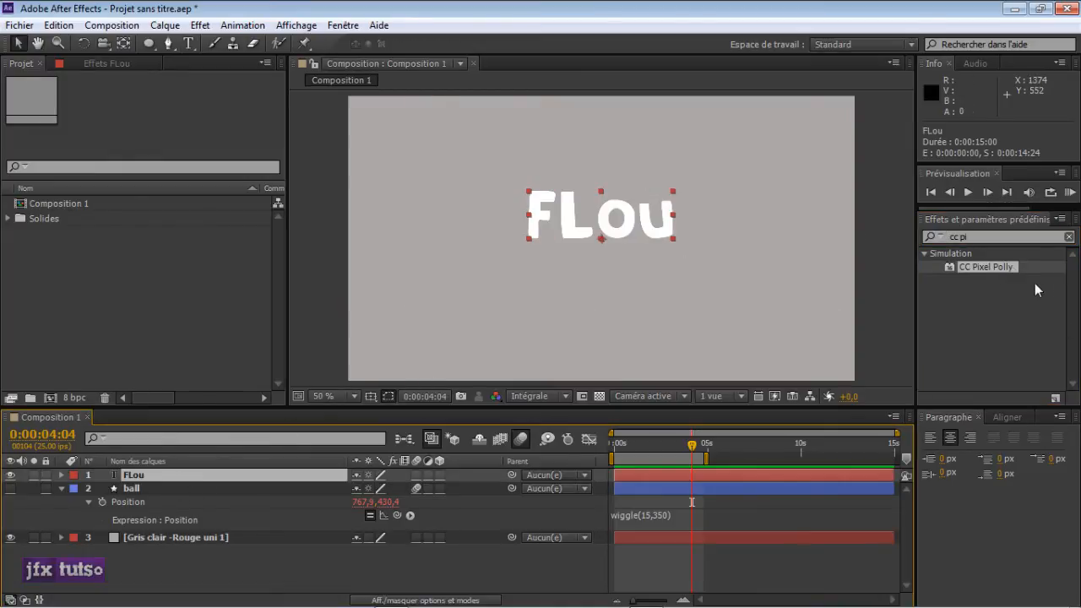
double_click(1010, 267)
Step: Set CC Pixel Polly to Grid Spacing 30, Direction Randomness 42%, Speed Randomness 66%, Force 218 and Gravity 1.16, checking the shattered text at 0:00:00:06
left_click_drag(692, 445, 621, 447)
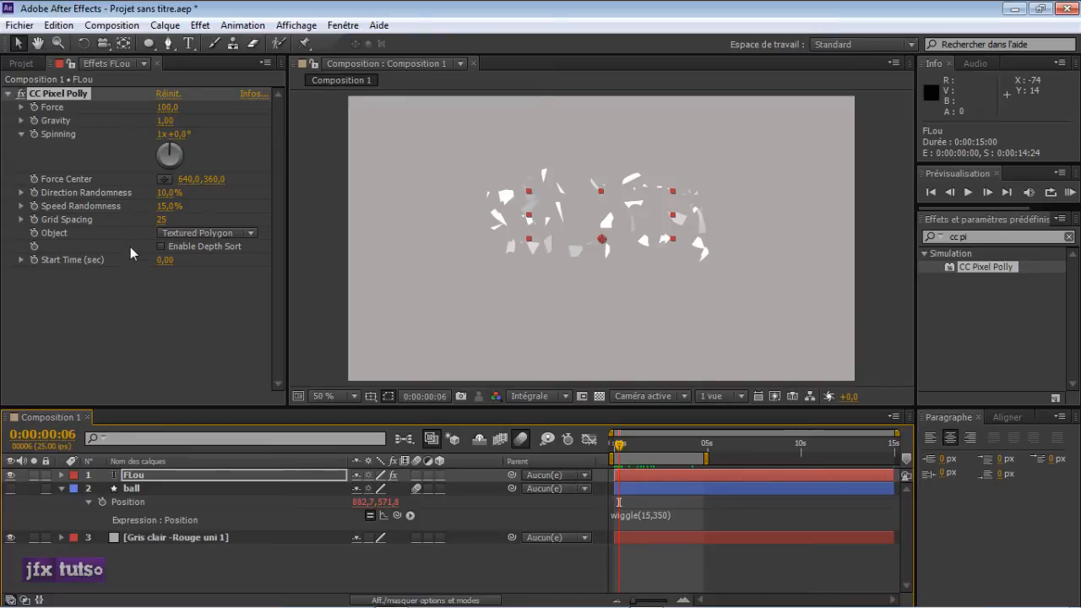
mouse_move(159, 219)
left_mouse_down()
mouse_move(169, 194)
mouse_move(170, 204)
left_mouse_up()
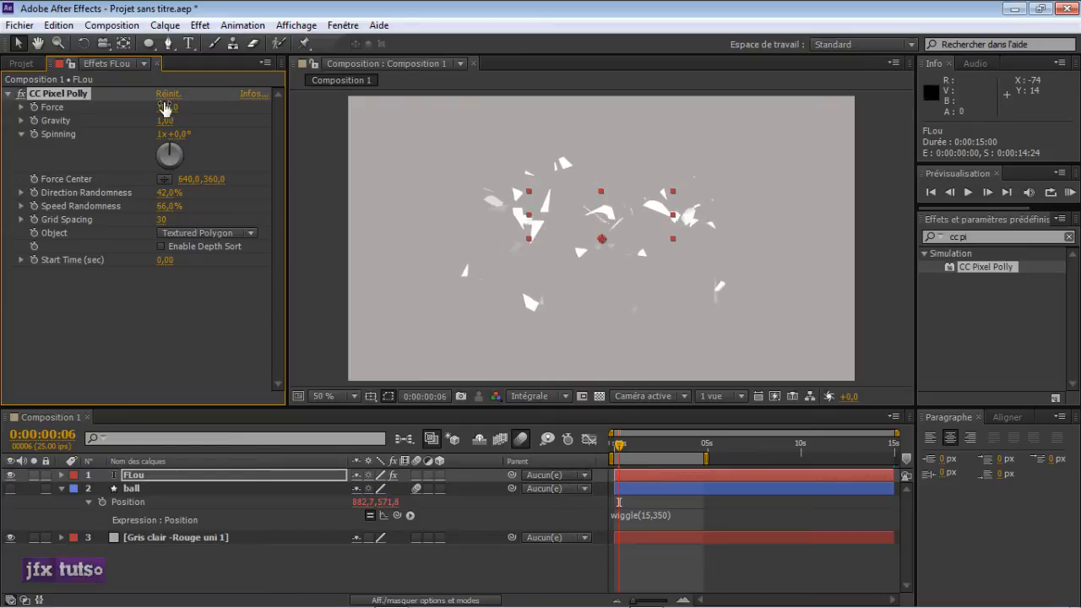
left_click_drag(165, 107, 221, 105)
left_click_drag(253, 108, 262, 107)
mouse_move(158, 120)
left_mouse_down()
mouse_move(186, 118)
mouse_move(169, 120)
left_mouse_up()
mouse_move(619, 444)
left_mouse_down()
mouse_move(647, 445)
mouse_move(614, 445)
left_mouse_up()
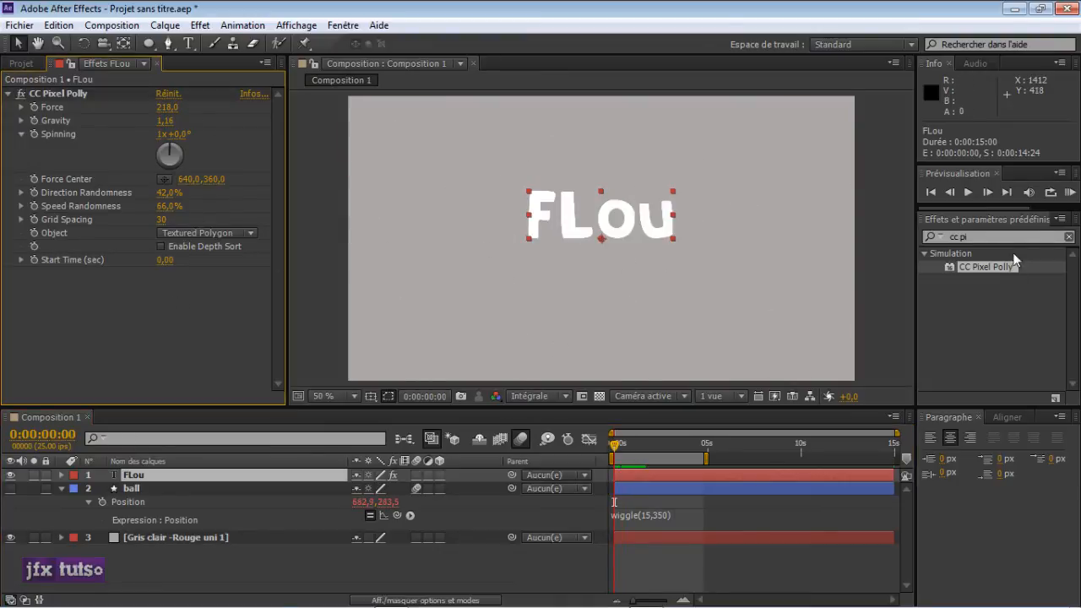
Step: Apply CC Force Motion Blur to the FLou text layer and move it above CC Pixel Polly in the effect order
left_click(1067, 238)
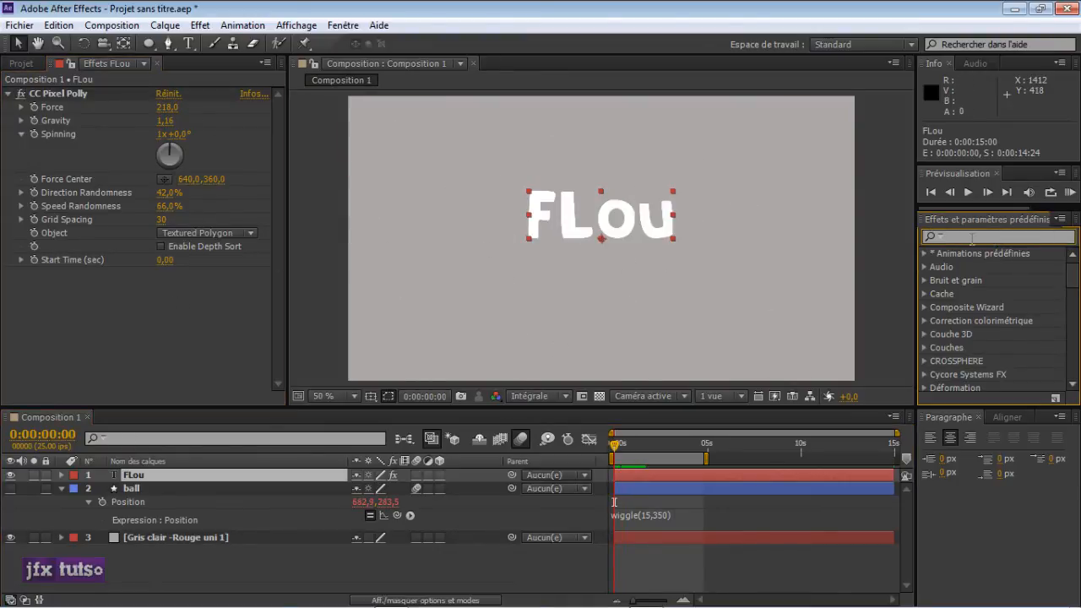
type("cc fo")
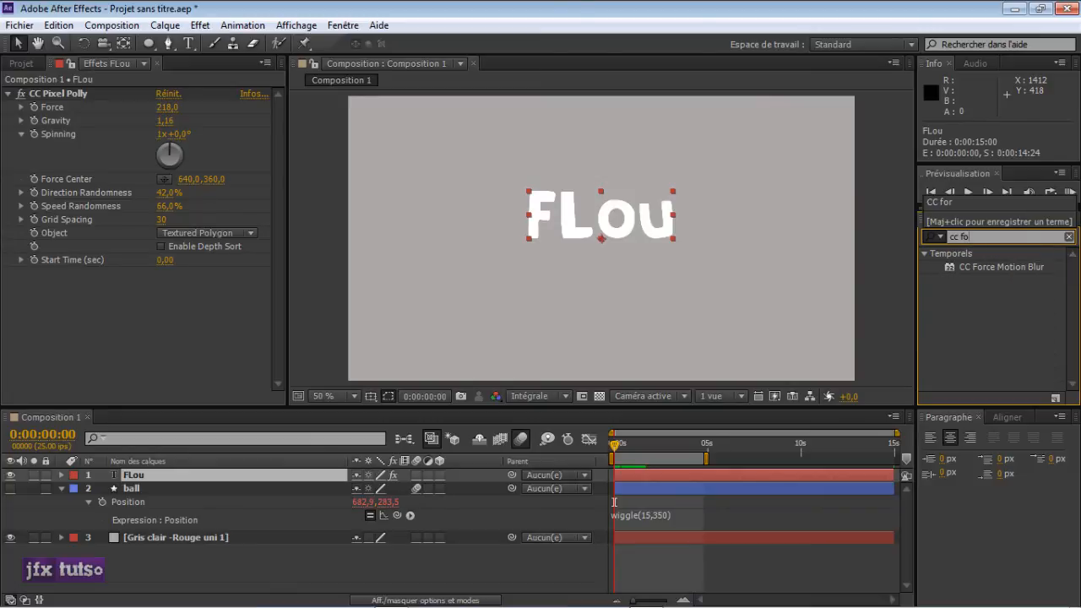
double_click(1034, 268)
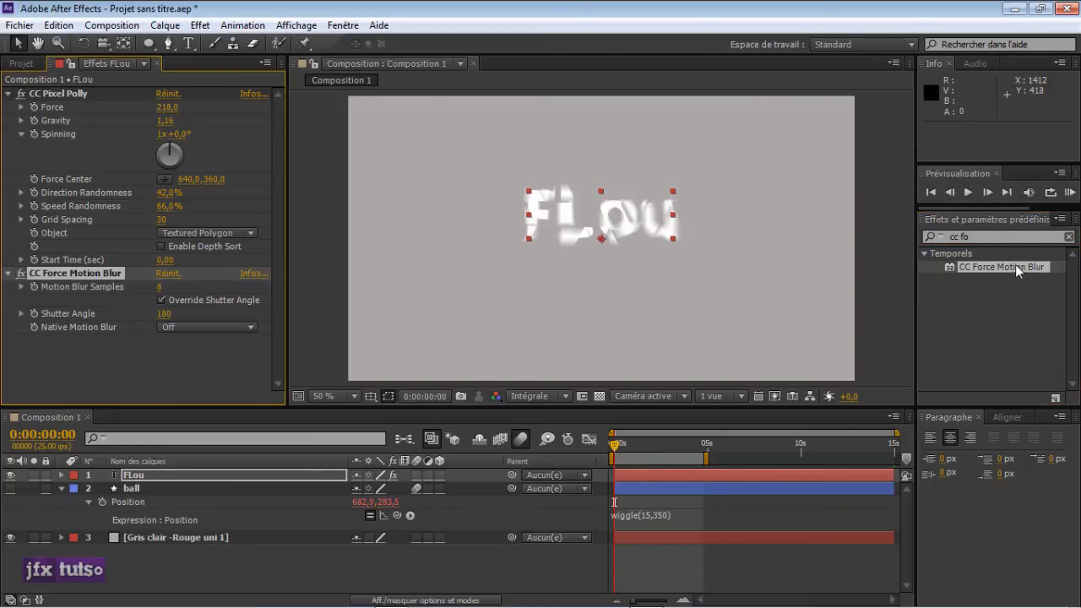
left_click_drag(614, 451, 611, 451)
left_click_drag(99, 274, 84, 93)
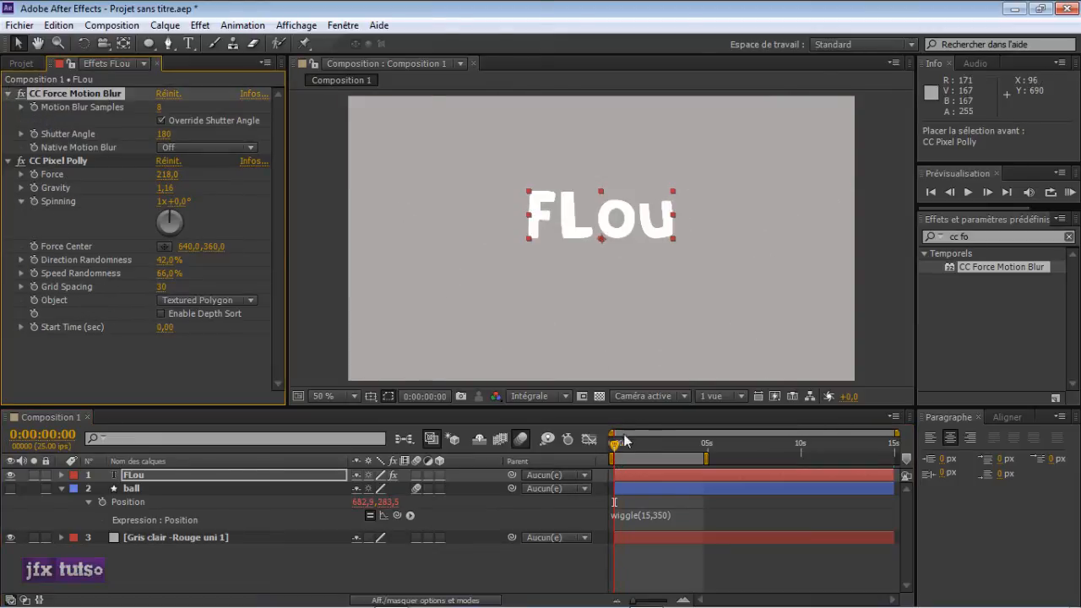
Step: Check the shattered text at 0:00:00:03, move CC Force Motion Blur below CC Pixel Polly, and collapse the CC Pixel Polly settings
left_click_drag(613, 451, 619, 452)
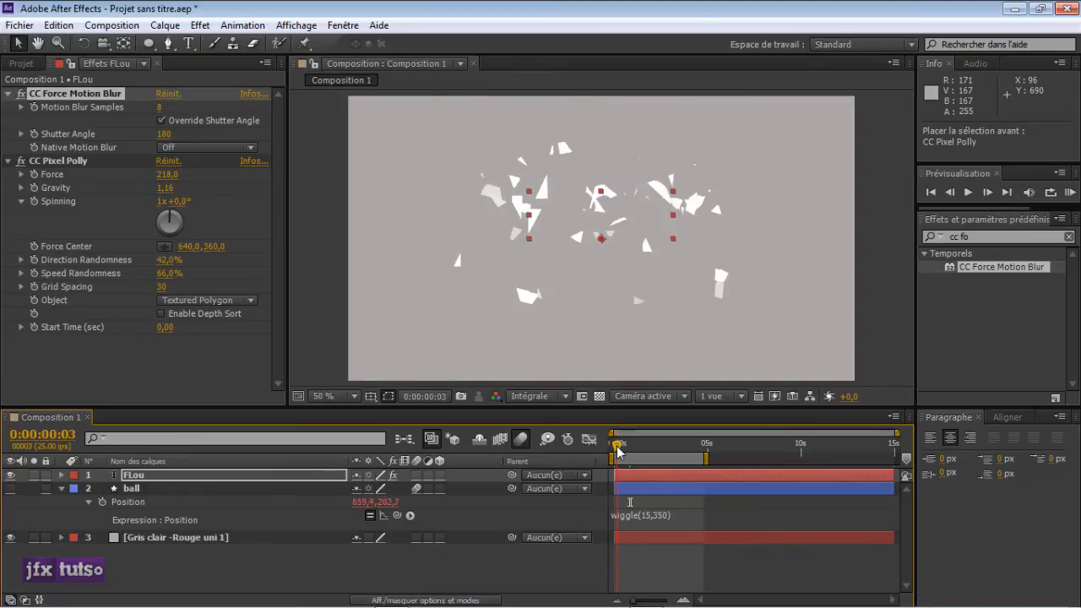
left_click_drag(76, 94, 69, 336)
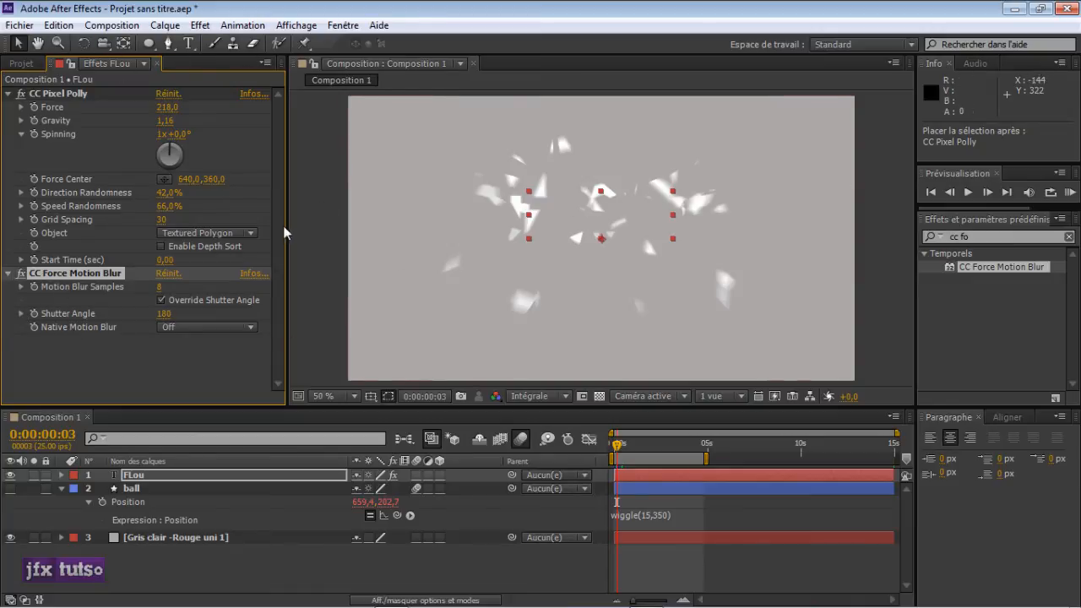
left_click(8, 94)
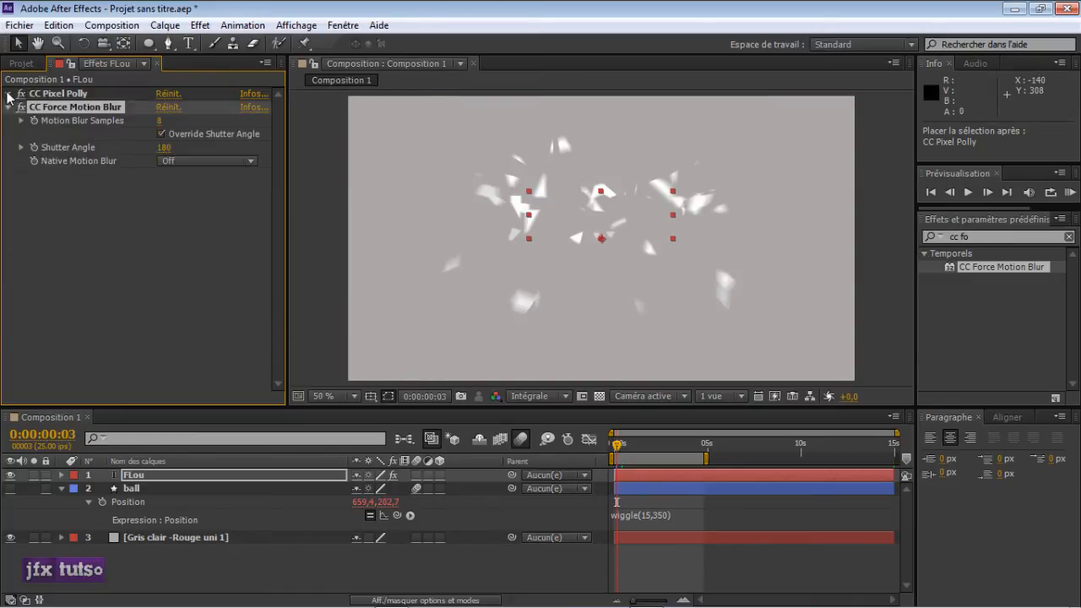
left_click(9, 93)
left_click(8, 94)
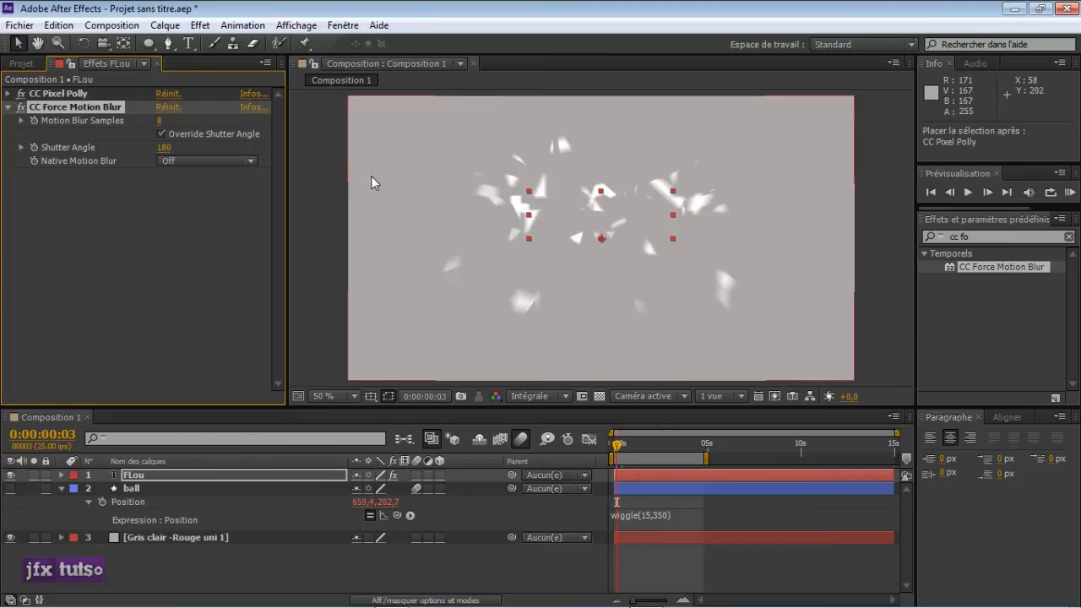
Step: Delete the CC Force Motion Blur effect from the FLou text layer
left_click(142, 481)
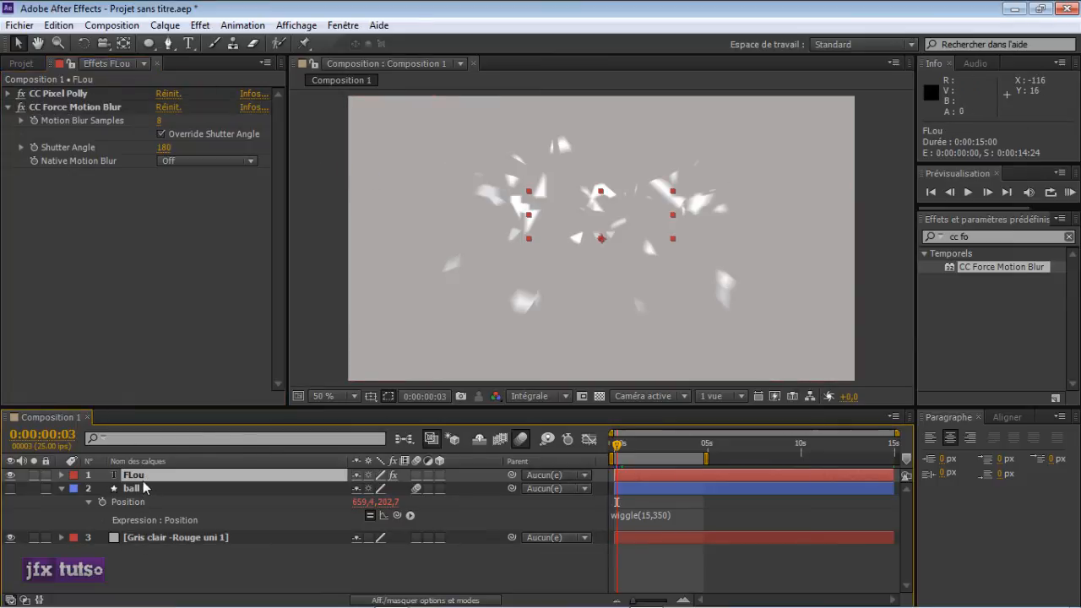
left_click(80, 109)
key("Delete")
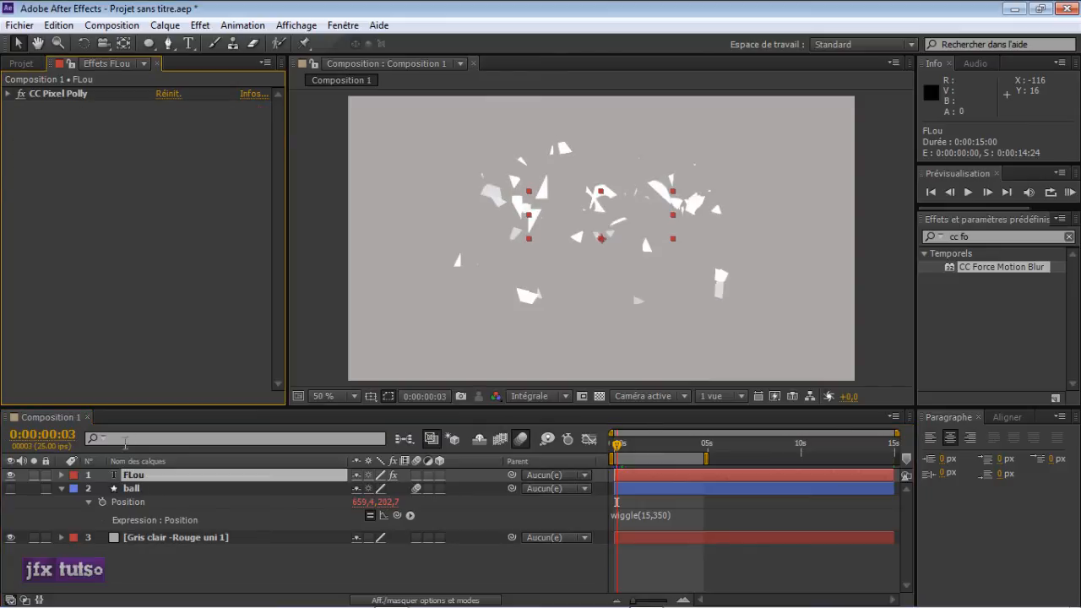
Step: Precompose the FLou text layer, moving all attributes into the new composition, and apply CC Force Motion Blur to the precomposed layer
left_click(151, 480)
key("ctrl+shift+c")
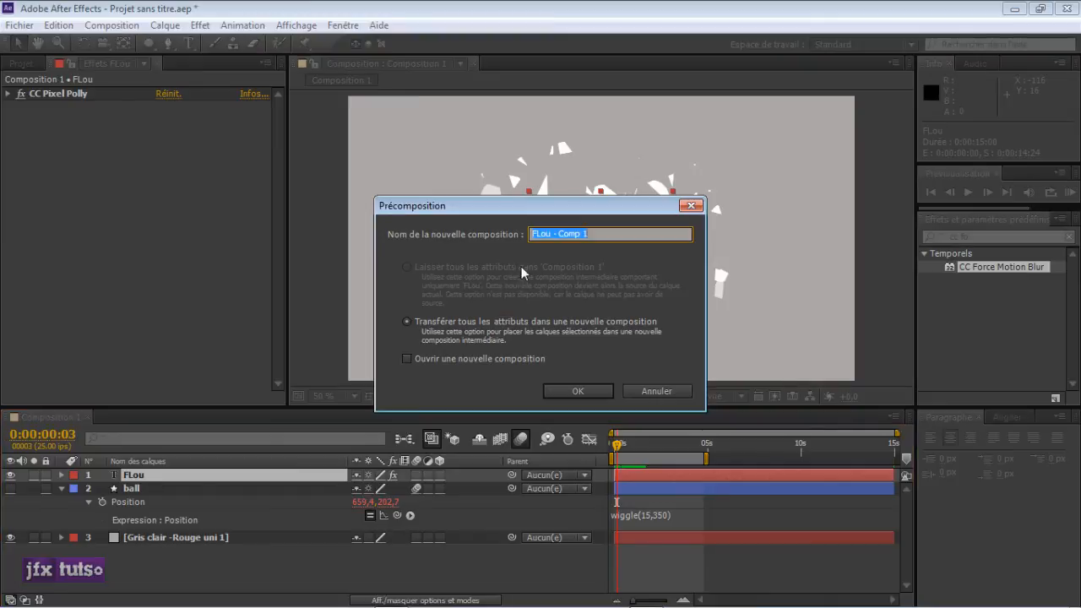
left_click(598, 391)
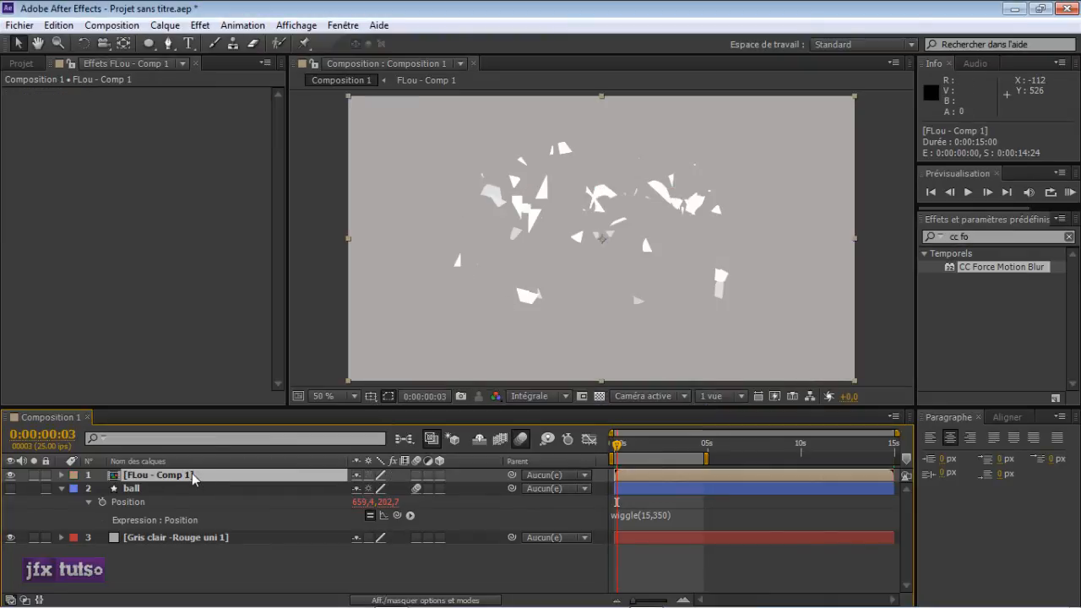
left_click_drag(934, 268, 131, 222)
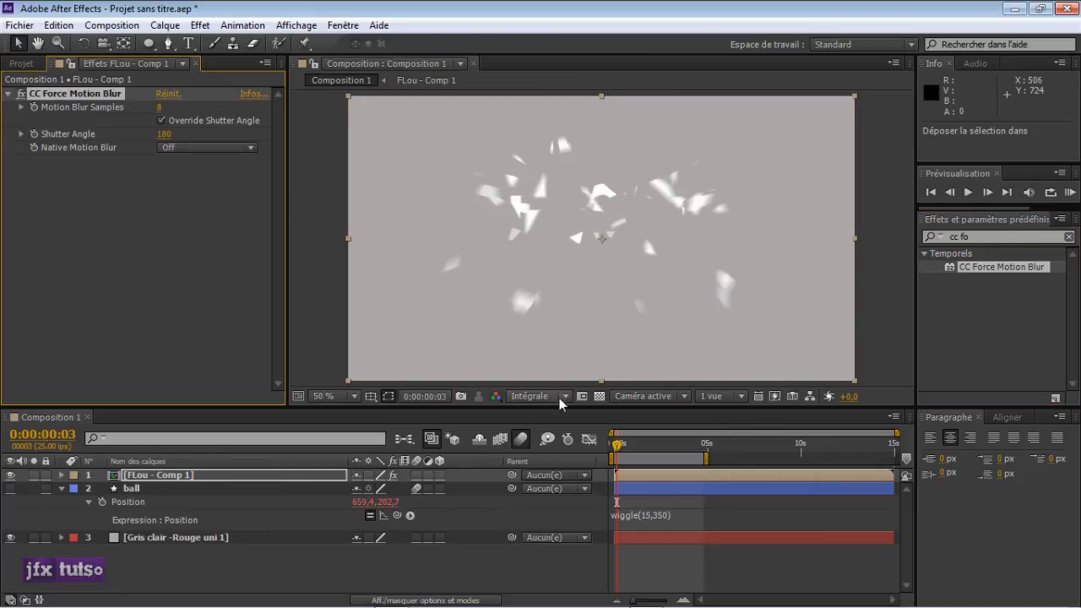
Step: Set the precomposed layer's Motion Blur Samples to 1 with the current time at 0:00:00:00
mouse_move(619, 450)
left_mouse_down()
mouse_move(635, 450)
mouse_move(614, 451)
left_mouse_up()
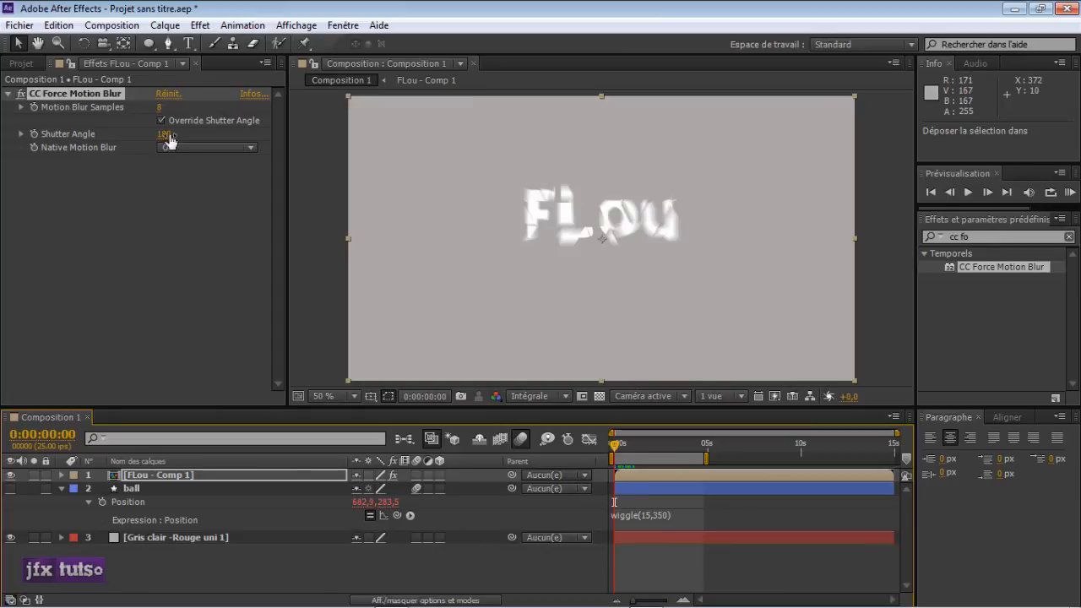
left_click_drag(158, 108, 151, 108)
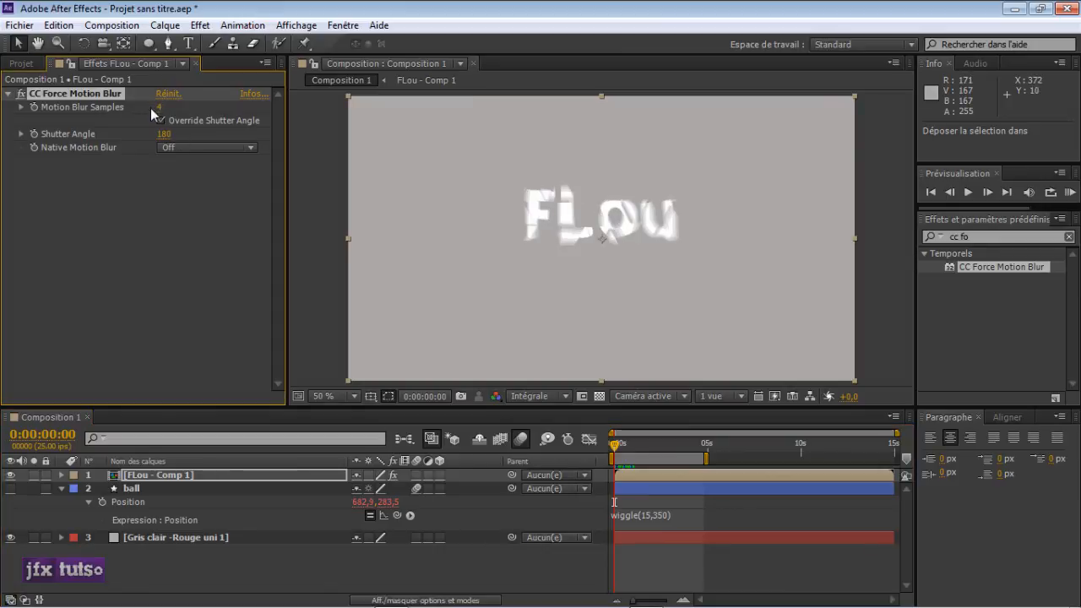
left_click(159, 109)
type("1")
key("Return")
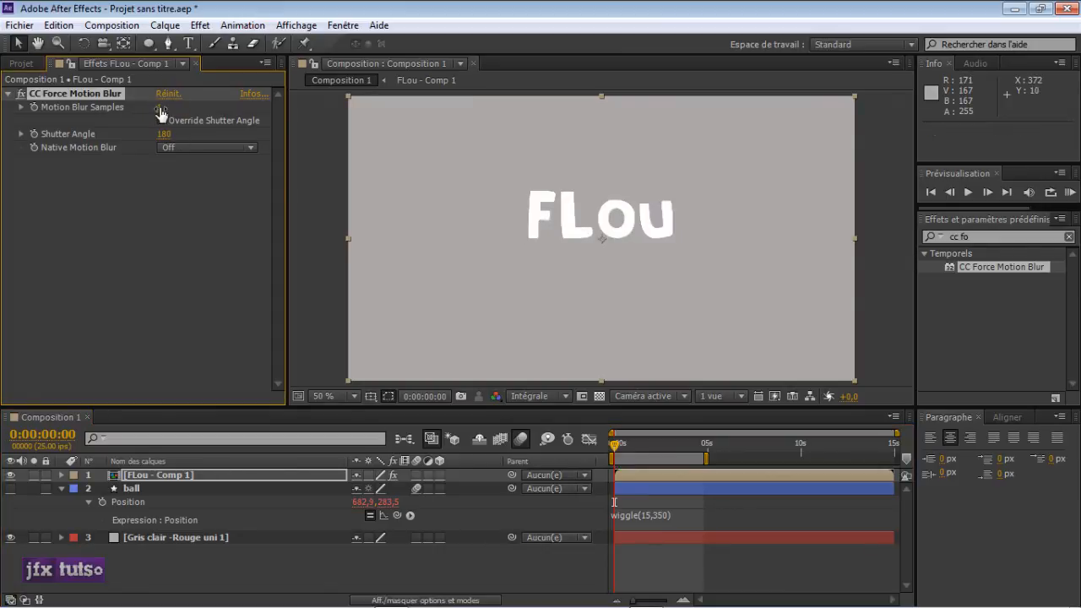
left_click(184, 236)
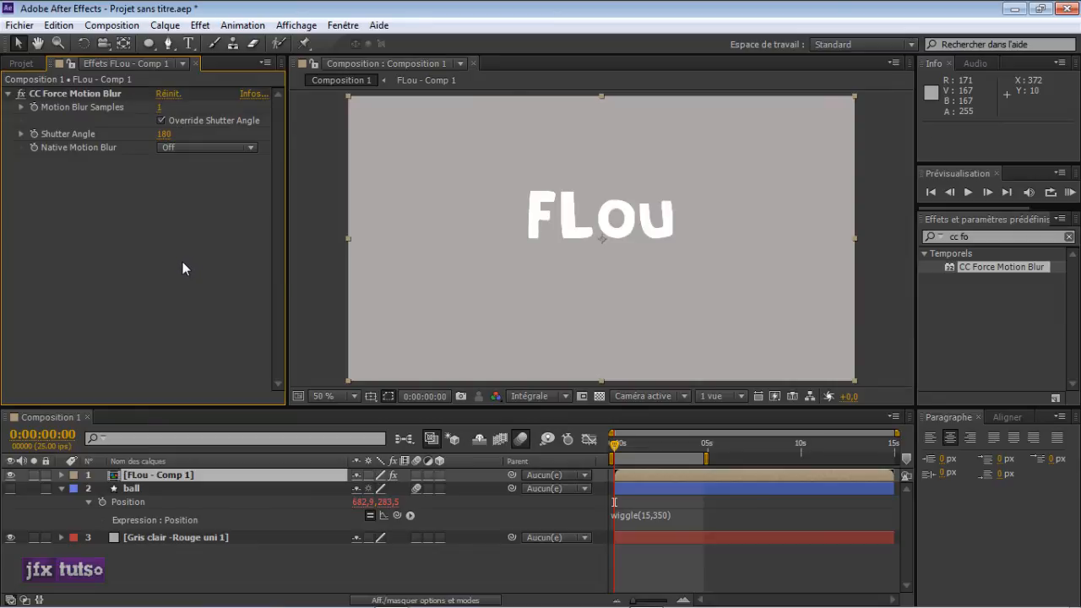